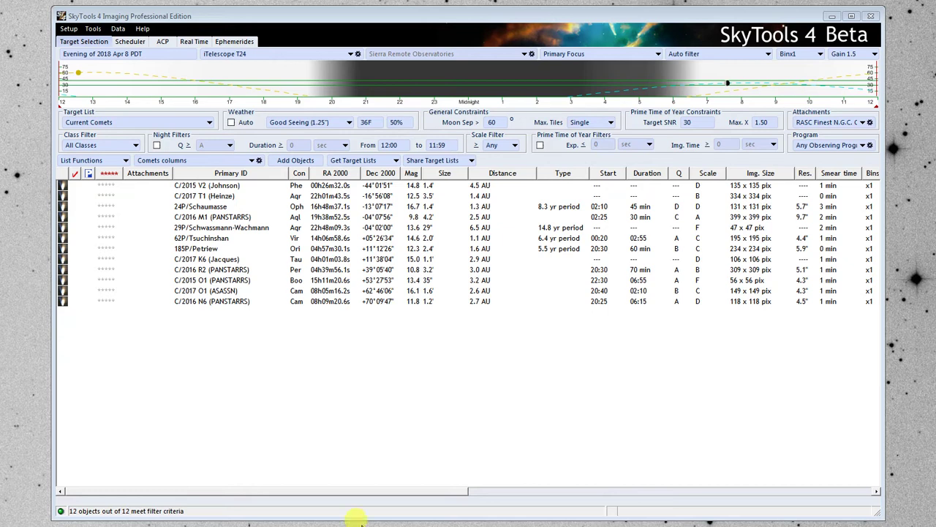
# Open the Imaging Systems manager from the Setup menu.
pyautogui.click(68, 30)
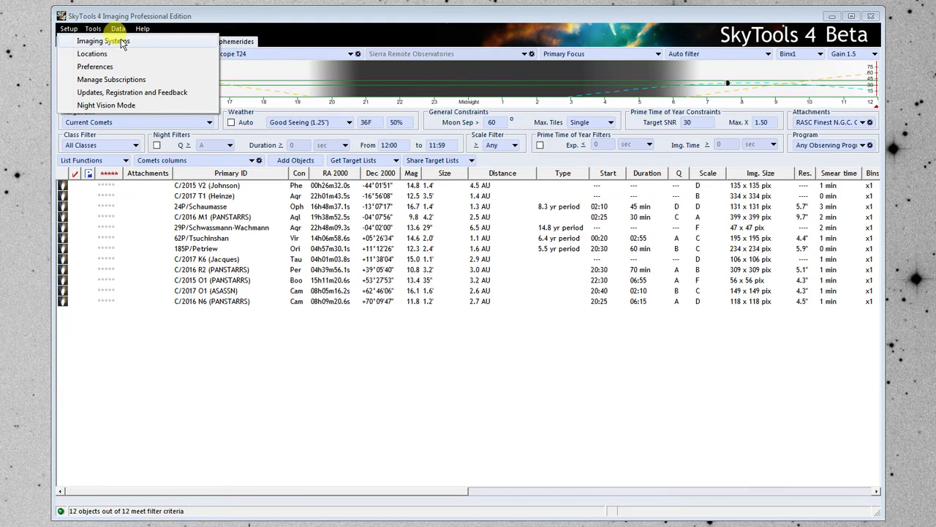
pyautogui.click(103, 41)
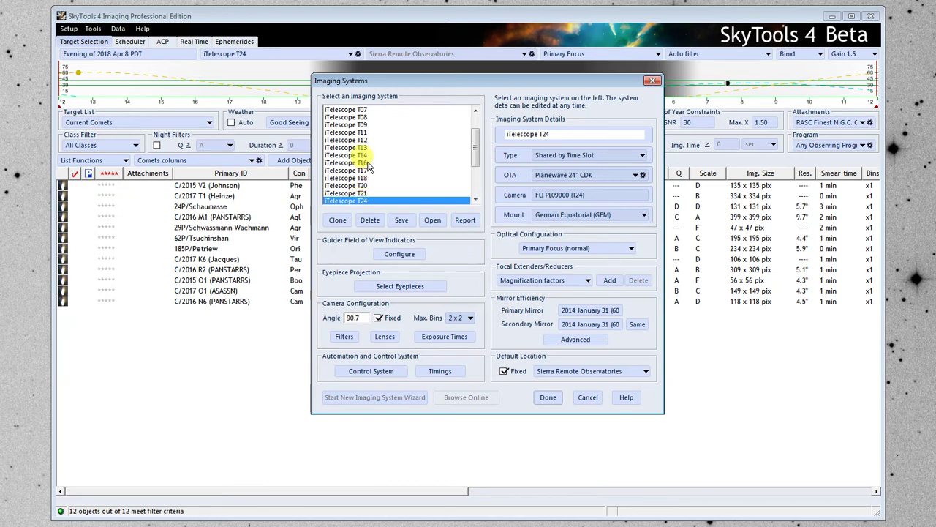
# Clone iTelescope T16 and rename the copy 'Redenoda Observatory TPO'.
pyautogui.click(363, 163)
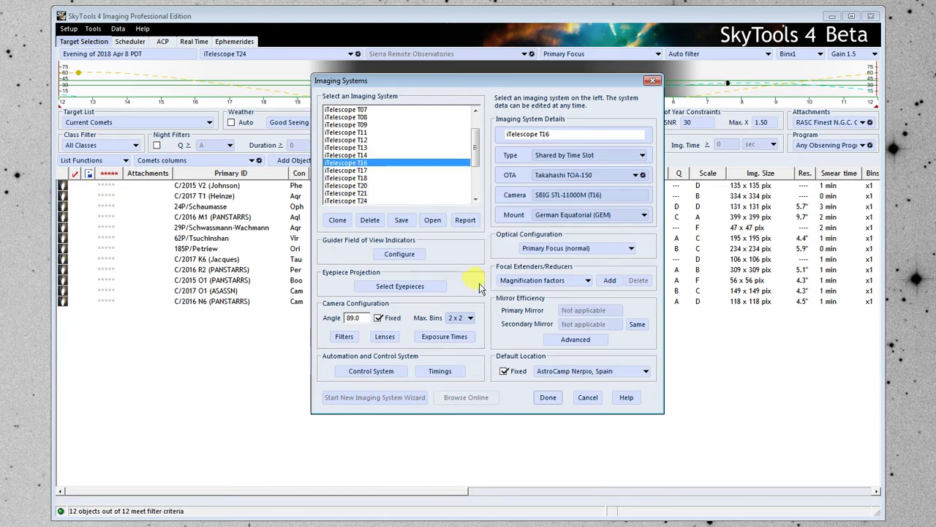
pyautogui.click(337, 219)
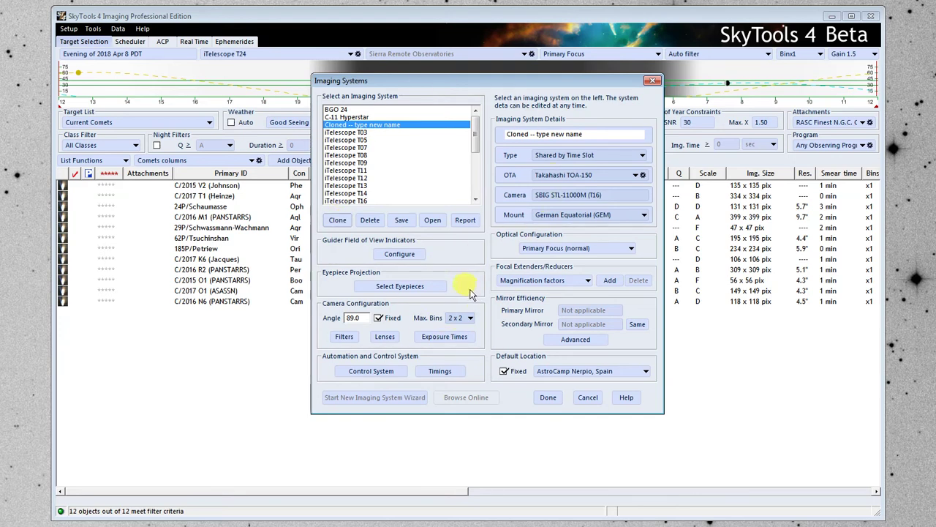
pyautogui.moveTo(580, 134); pyautogui.dragTo(498, 134)
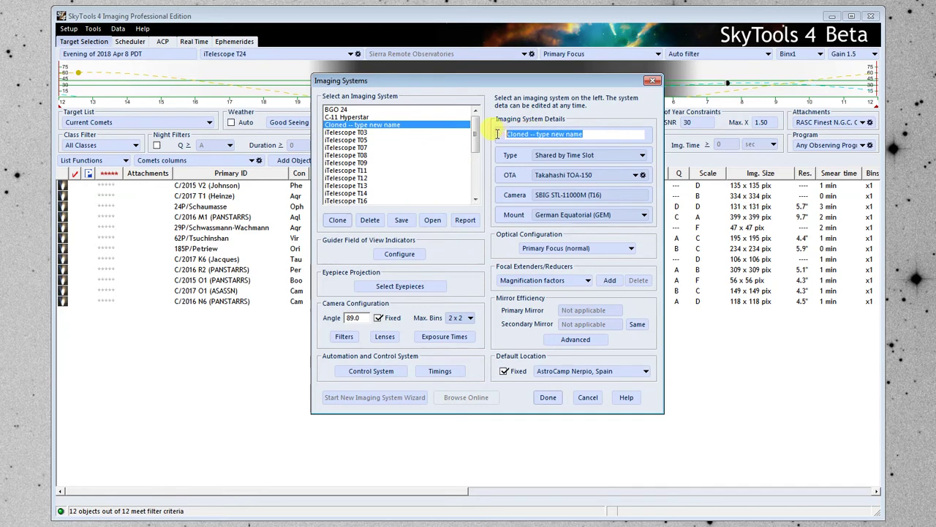
pyautogui.write('Red')
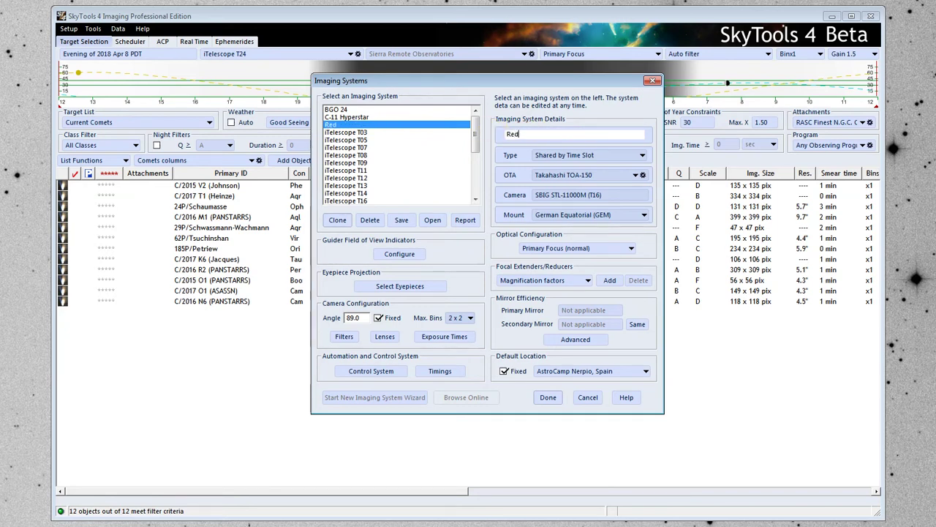
pyautogui.write('enoda Observatory TPO')
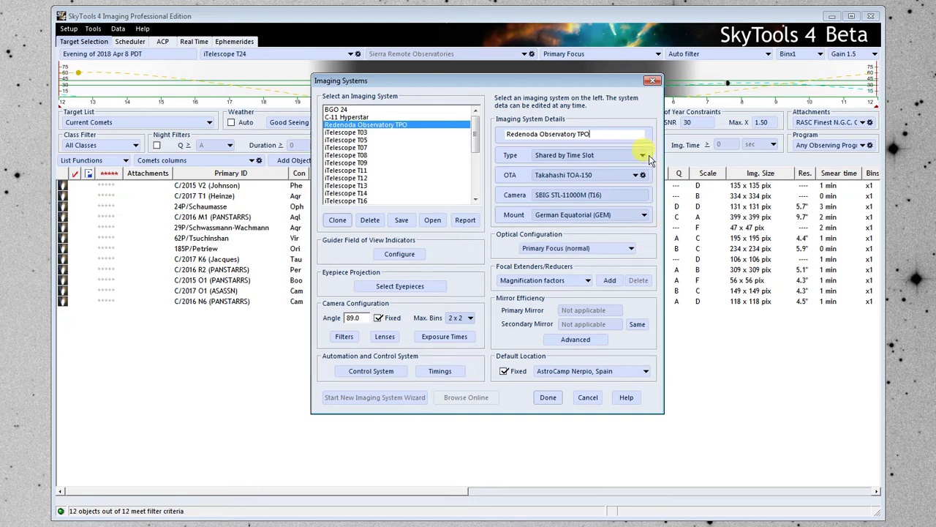
pyautogui.click(624, 160)
# Change the system type from shared by time slot to Private System.
pyautogui.click(620, 160)
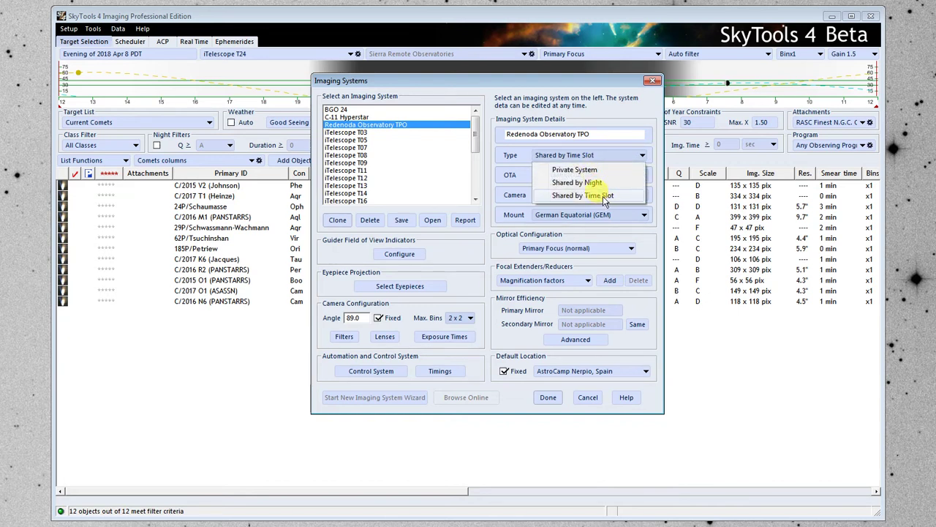
pyautogui.click(574, 170)
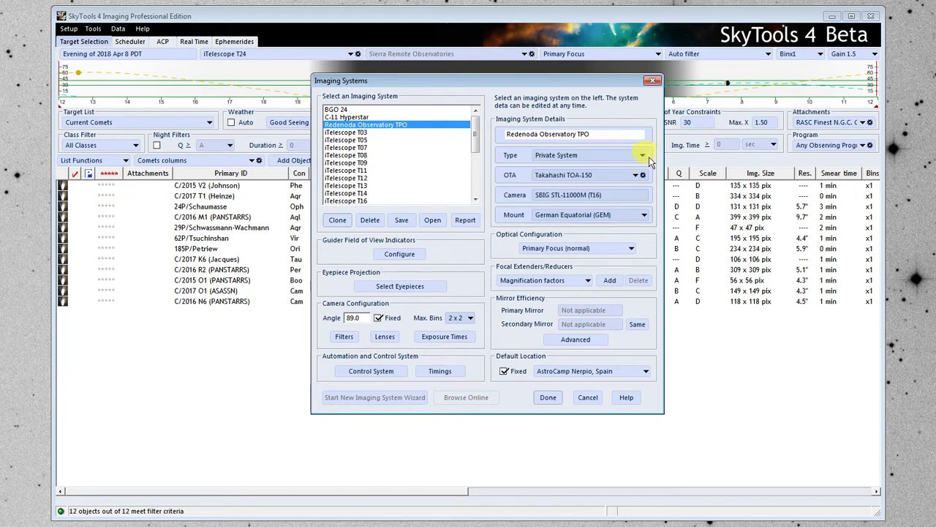
pyautogui.click(642, 155)
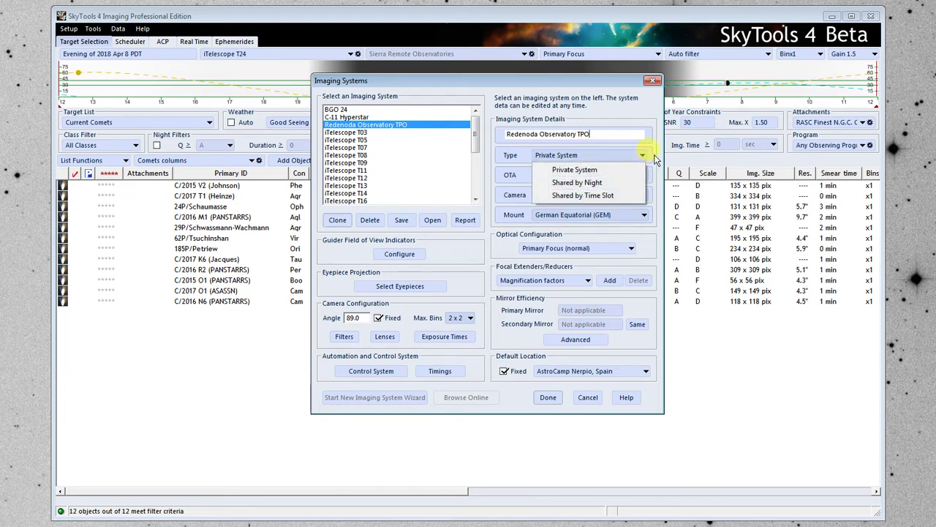
pyautogui.click(653, 158)
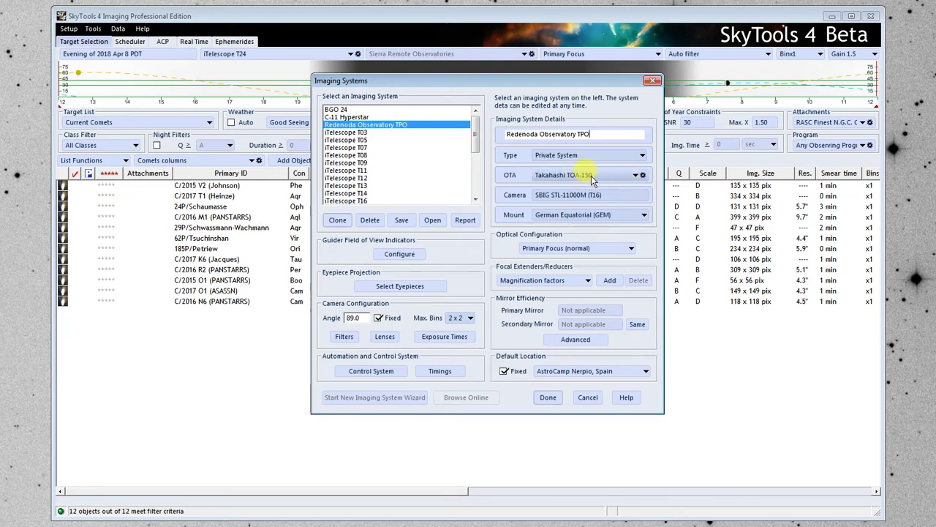
# Look over the telescope editor and telescope list, keeping Takahashi TOA-150 for now.
pyautogui.click(643, 176)
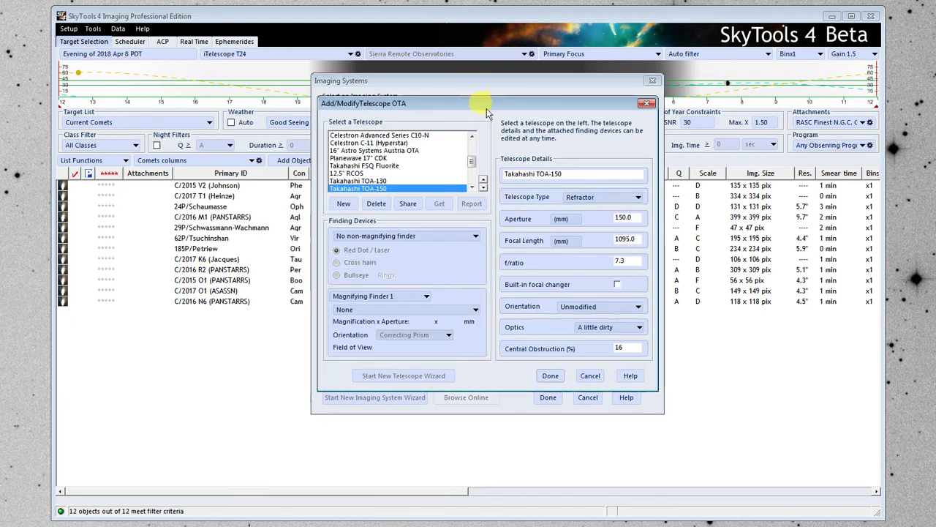
pyautogui.click(593, 376)
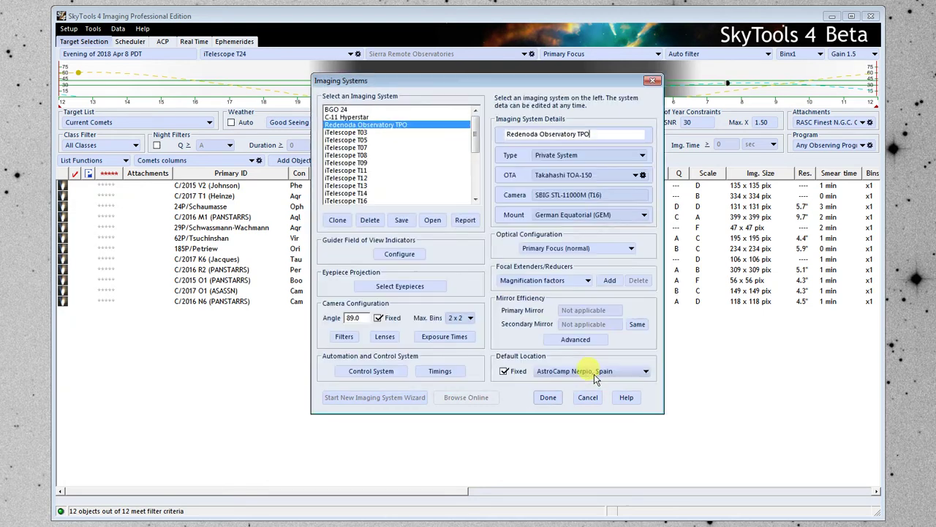
pyautogui.click(574, 175)
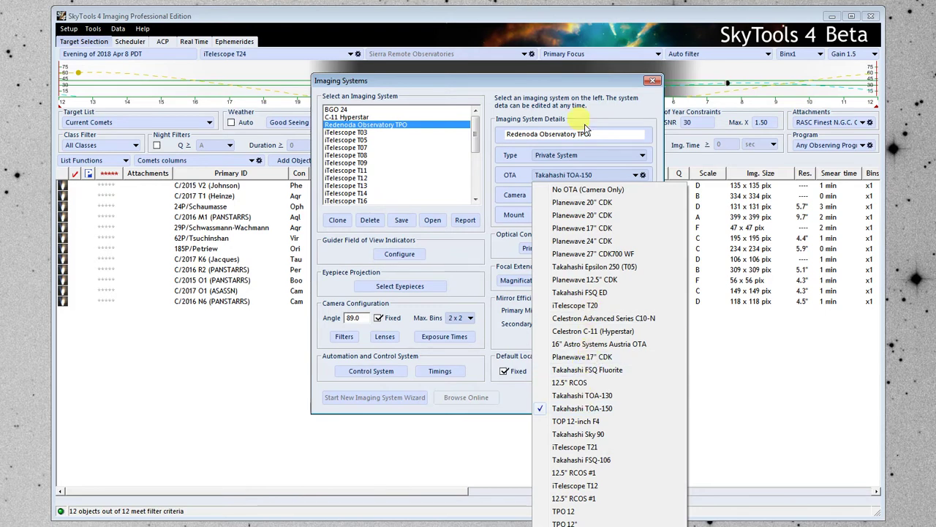
pyautogui.click(571, 86)
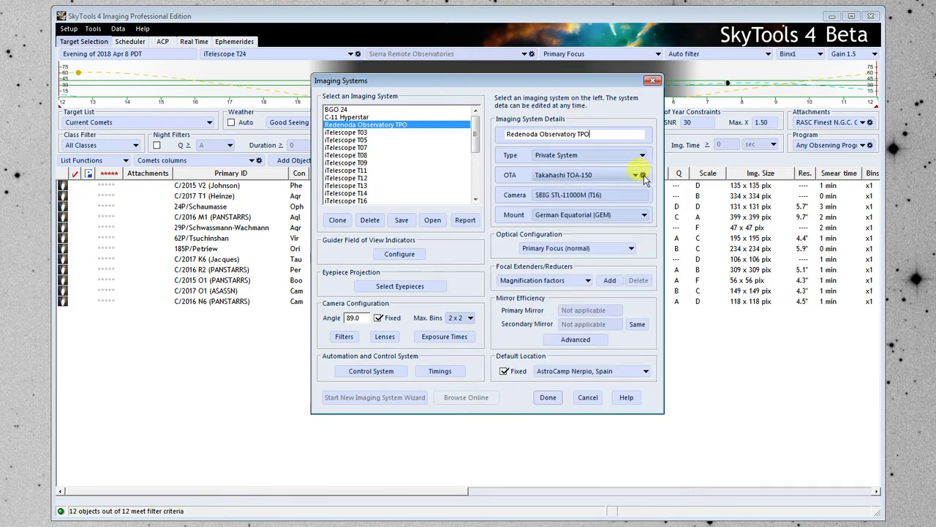
# Add a new telescope entered manually instead of from the list.
pyautogui.click(643, 175)
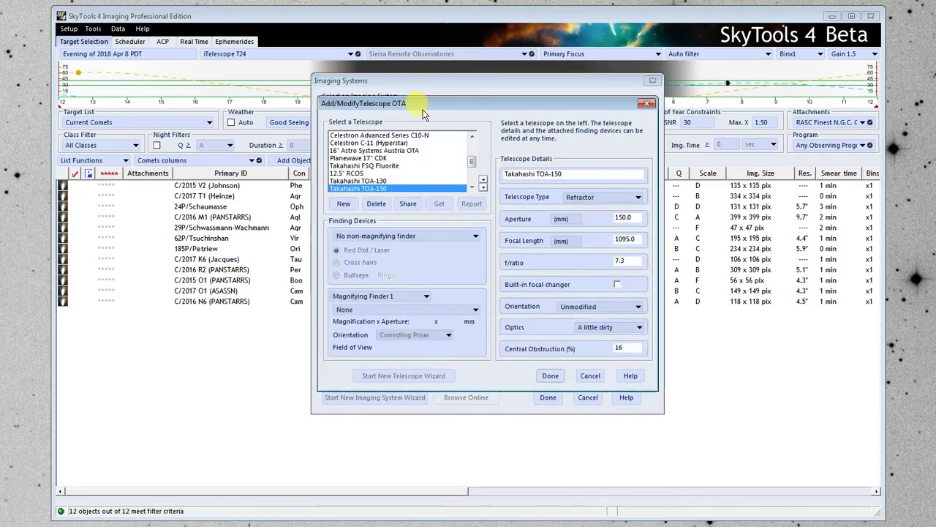
pyautogui.click(343, 204)
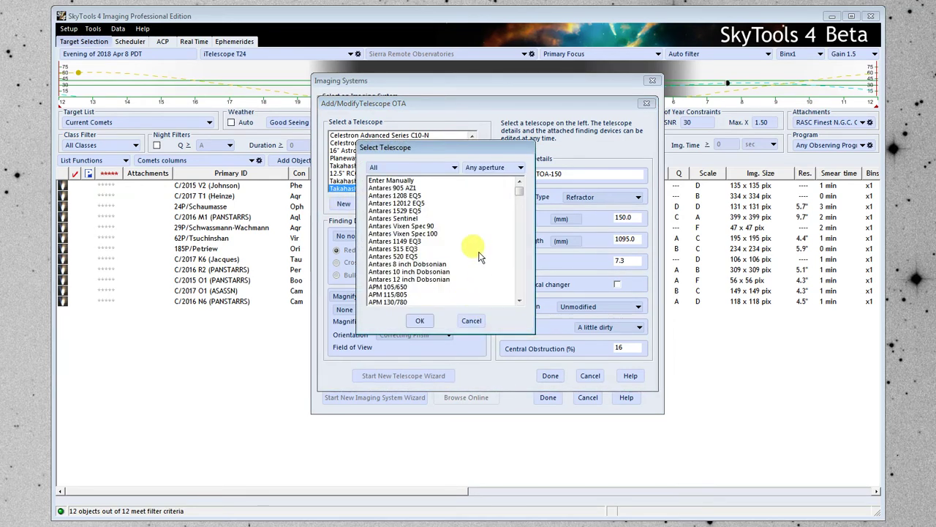
pyautogui.moveTo(520, 191)
pyautogui.mouseDown()
pyautogui.moveTo(520, 302)
pyautogui.moveTo(524, 194)
pyautogui.mouseUp()
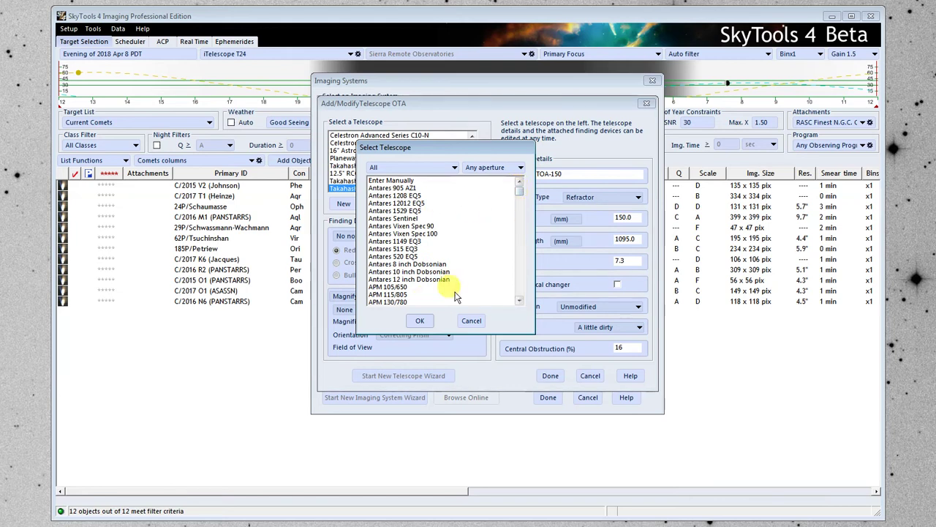
pyautogui.click(395, 182)
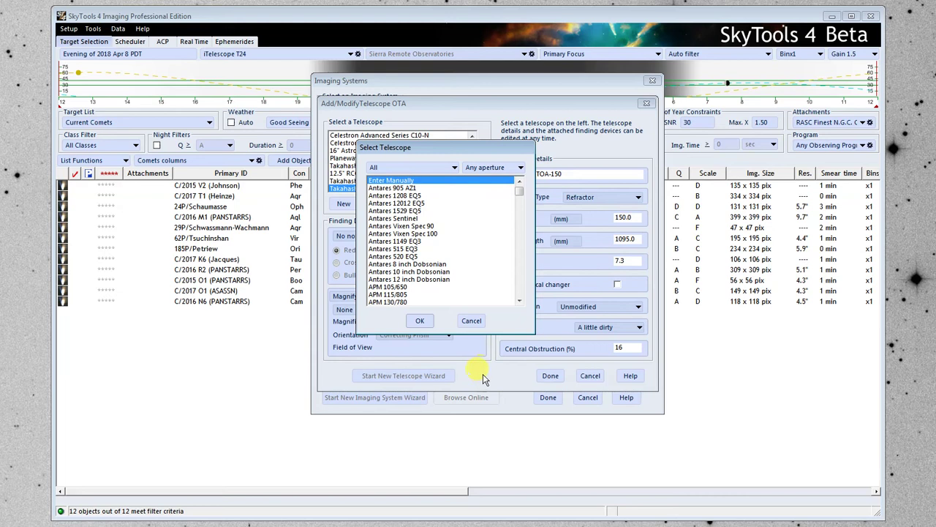
pyautogui.click(420, 321)
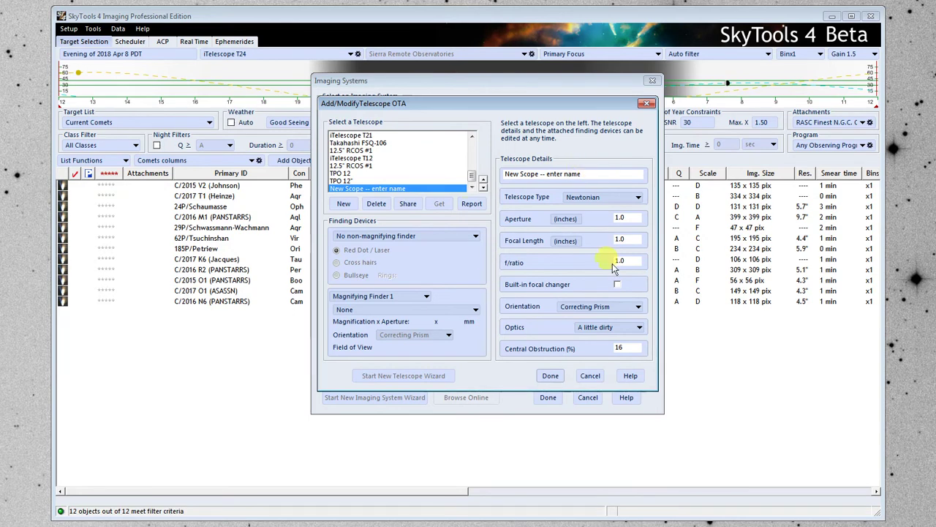
# Name the new scope TPO 12" and set its type to Ritchey-Chrétien.
pyautogui.click(596, 173)
pyautogui.write('T')
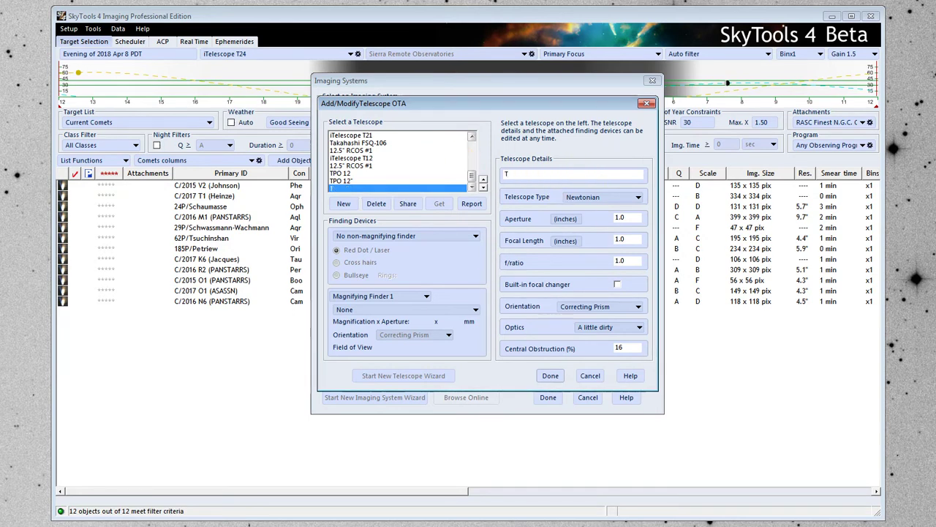
pyautogui.write('OPO 12"')
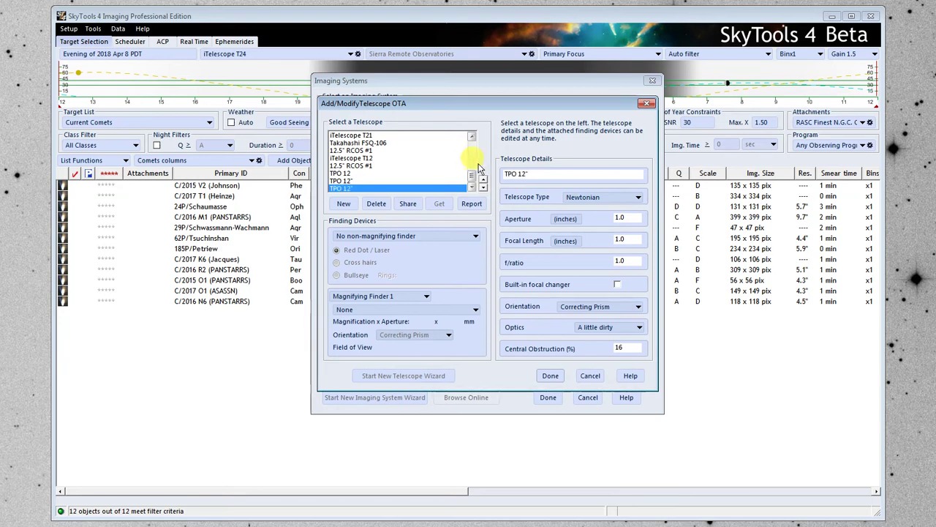
pyautogui.click(596, 198)
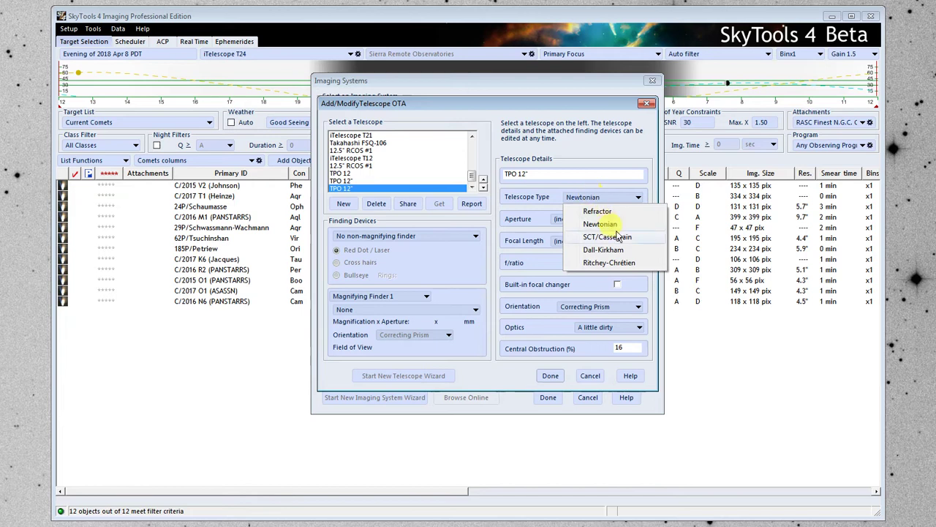
pyautogui.click(612, 263)
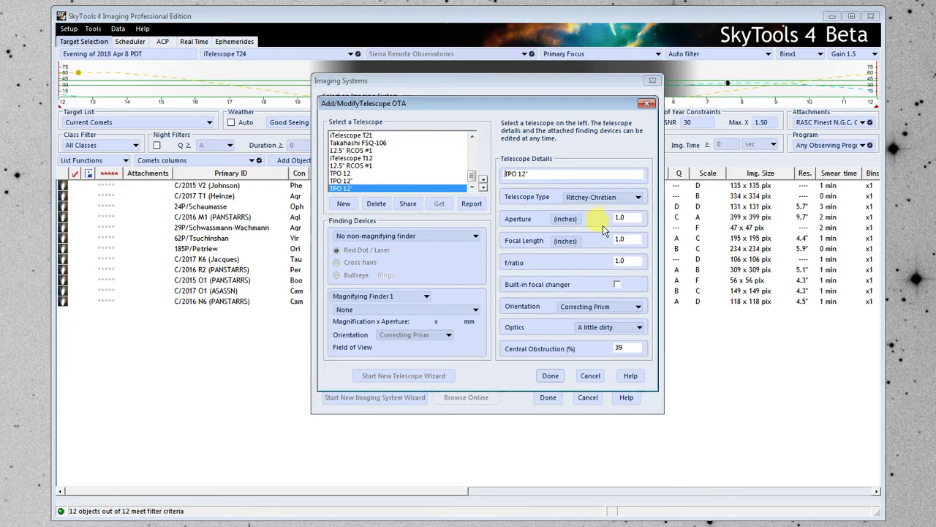
# Switch sizes to millimetres and enter 305 mm aperture and 2440 mm focal length.
pyautogui.click(567, 220)
pyautogui.click(570, 223)
pyautogui.moveTo(635, 217); pyautogui.dragTo(594, 226)
pyautogui.write('305')
pyautogui.moveTo(638, 238); pyautogui.dragTo(583, 238)
pyautogui.write('2440')
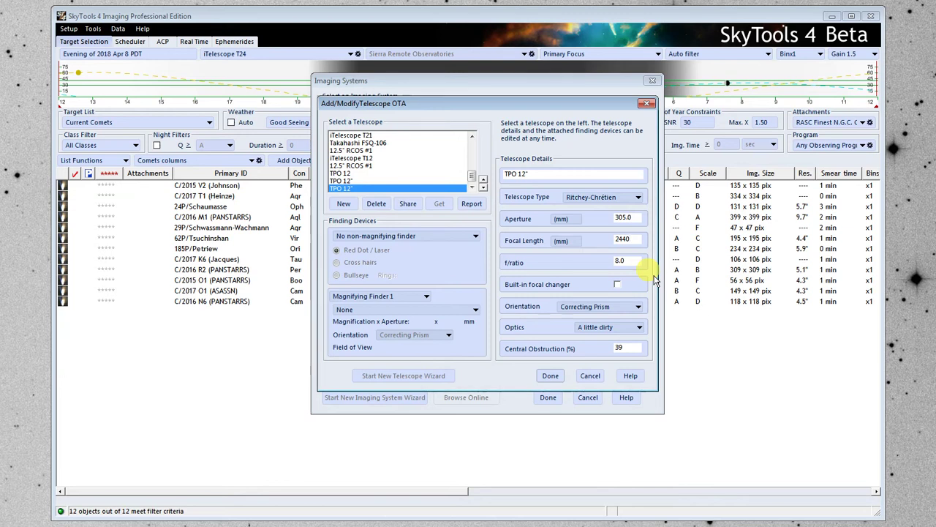
# Set f/6, built-in focal changer, Unmodified orientation and 48% obstruction, then save TPO 12".
pyautogui.press('Tab')
pyautogui.write('6')
pyautogui.click(616, 284)
pyautogui.click(606, 311)
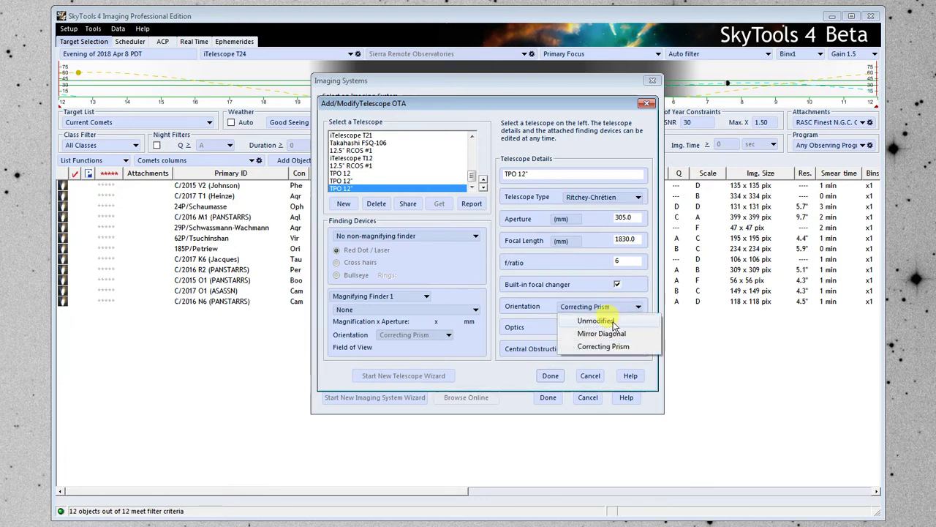
pyautogui.click(614, 322)
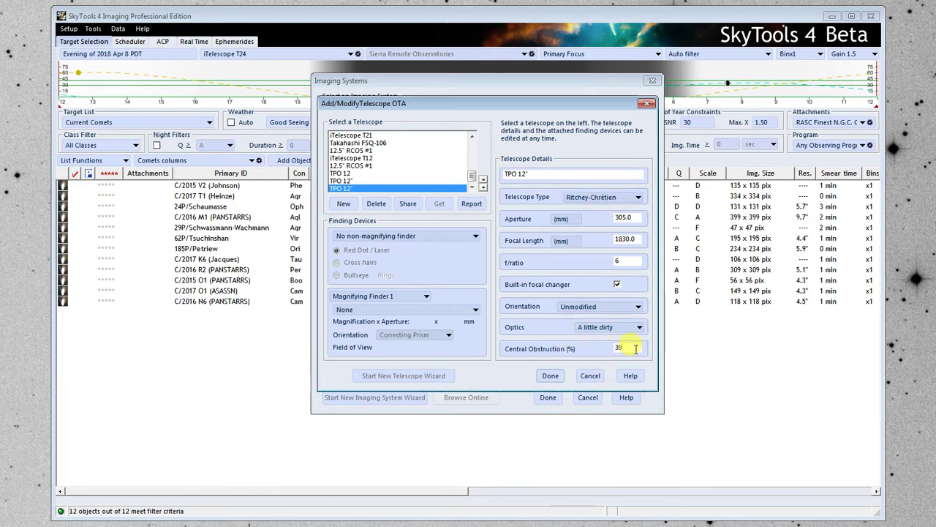
pyautogui.moveTo(636, 349); pyautogui.dragTo(607, 351)
pyautogui.write('48')
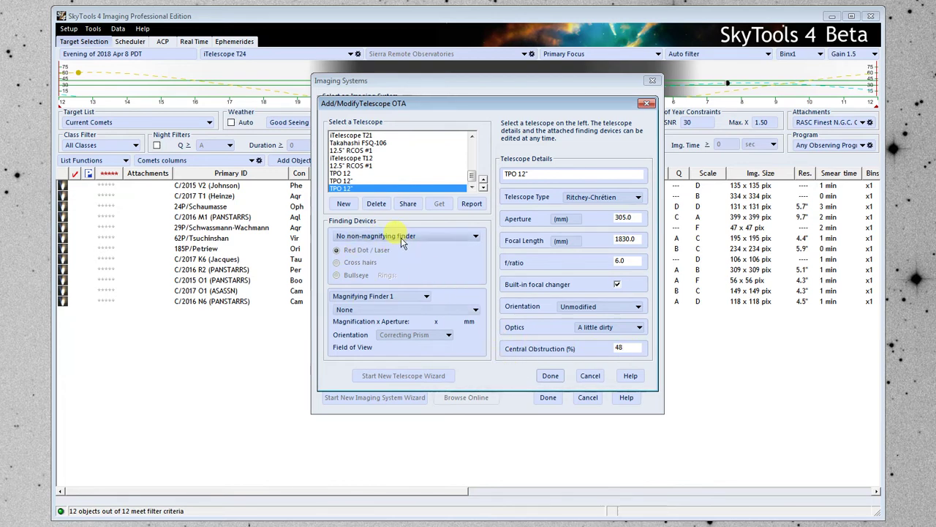
pyautogui.click(550, 375)
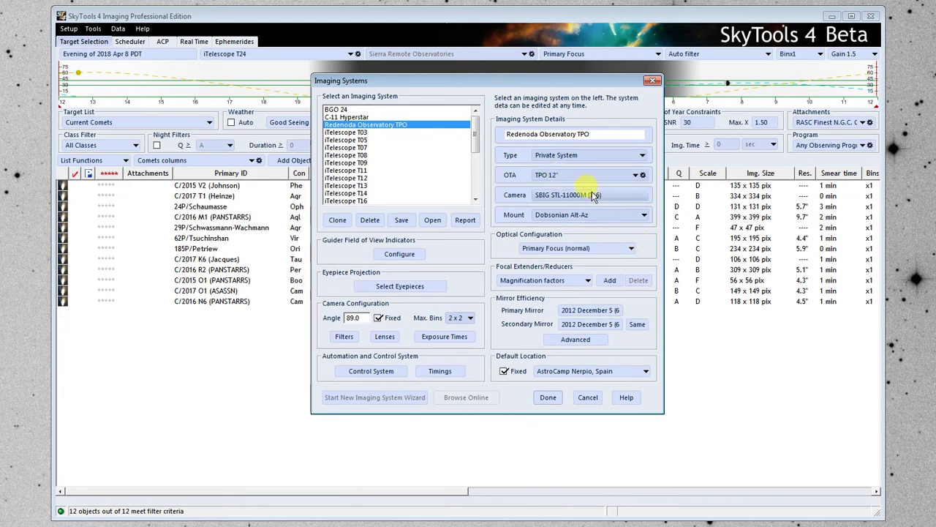
# Open the Edit Camera Data dialog for the SBIG STL-11000M (T16) camera.
pyautogui.click(576, 194)
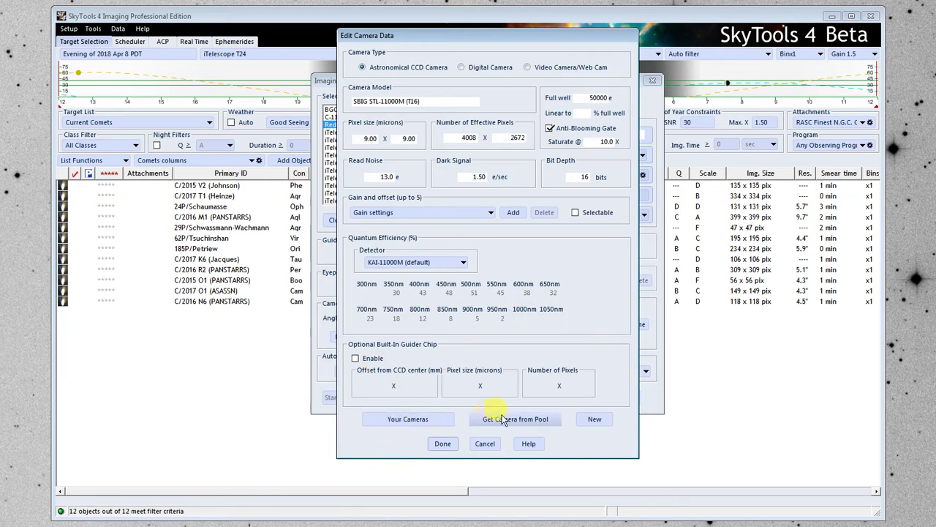
# Browse the saved-cameras list and close it without choosing a camera.
pyautogui.click(405, 423)
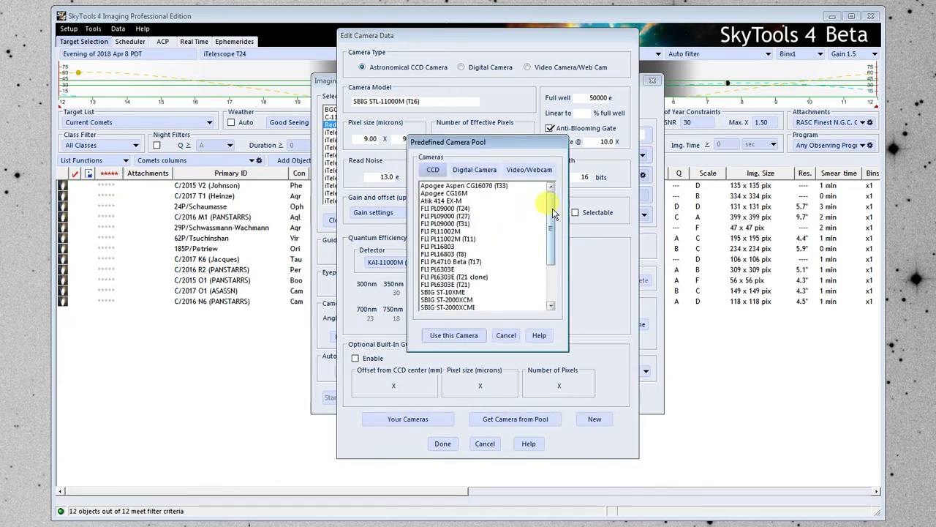
pyautogui.scroll(-5, 556, 293)
pyautogui.scroll(3, 552, 242)
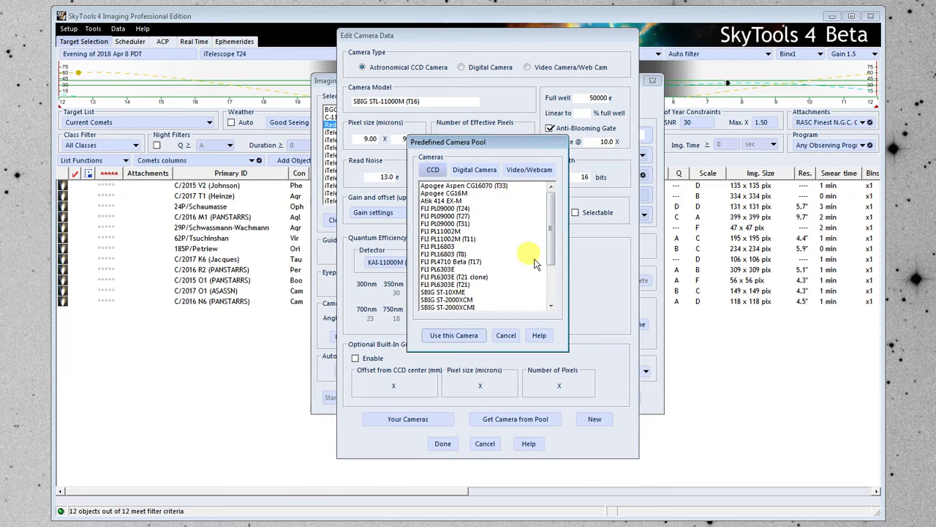
pyautogui.moveTo(555, 224)
pyautogui.mouseDown()
pyautogui.moveTo(553, 282)
pyautogui.moveTo(551, 210)
pyautogui.mouseUp()
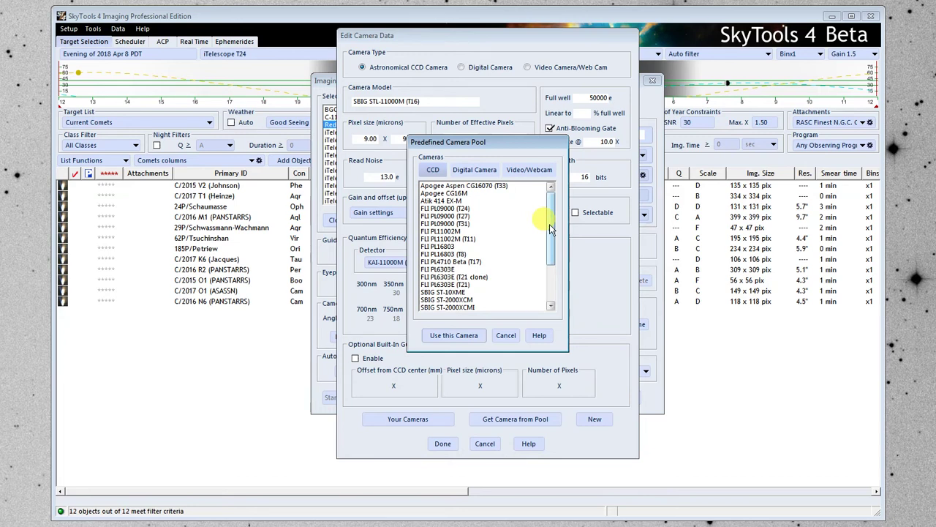
pyautogui.moveTo(550, 229)
pyautogui.mouseDown()
pyautogui.moveTo(550, 258)
pyautogui.moveTo(554, 224)
pyautogui.moveTo(554, 236)
pyautogui.mouseUp()
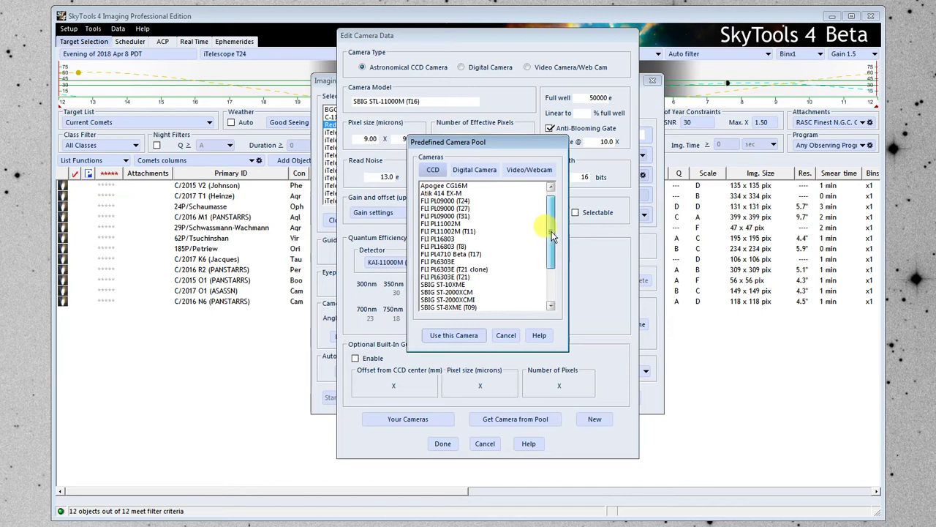
pyautogui.scroll(1, 553, 235)
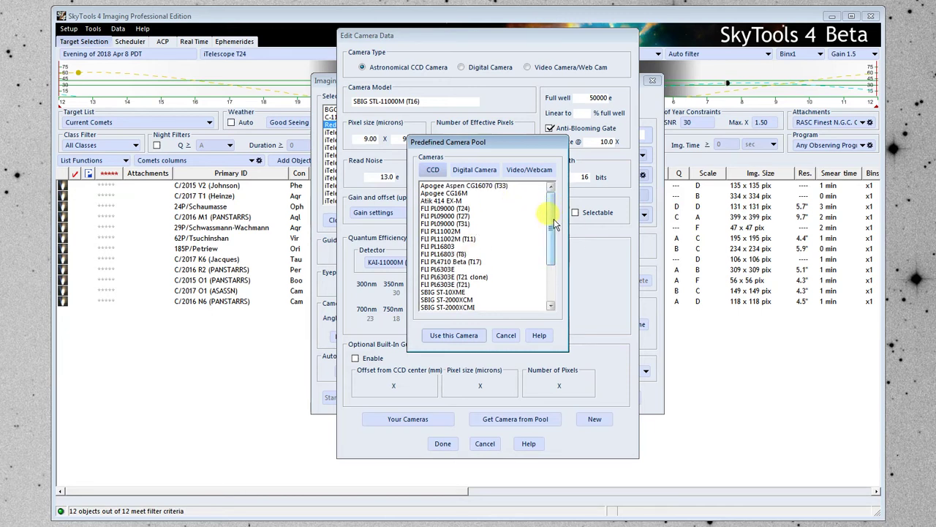
pyautogui.moveTo(553, 221)
pyautogui.mouseDown()
pyautogui.moveTo(557, 246)
pyautogui.moveTo(559, 223)
pyautogui.mouseUp()
pyautogui.click(508, 336)
pyautogui.click(506, 335)
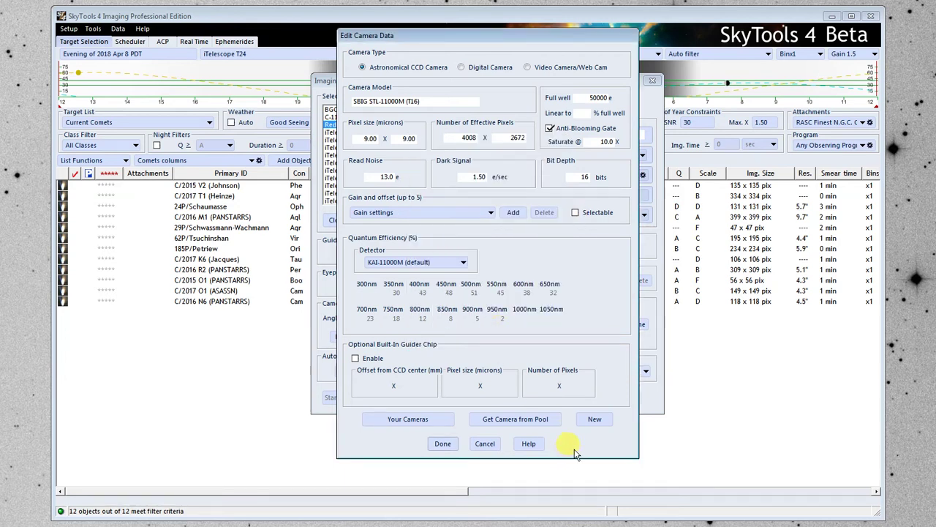
# Load the SBIG STL-6303E specifications from the predefined camera pool.
pyautogui.click(512, 421)
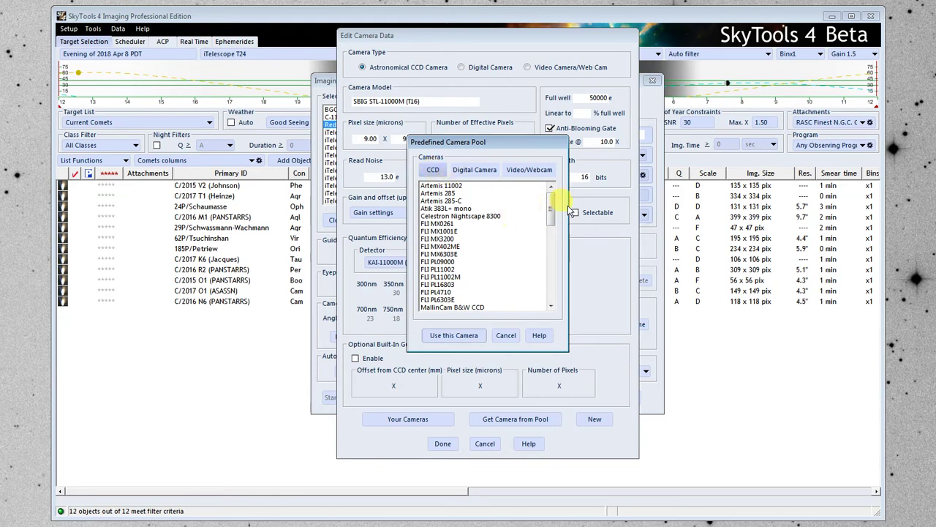
pyautogui.moveTo(553, 205); pyautogui.dragTo(554, 278)
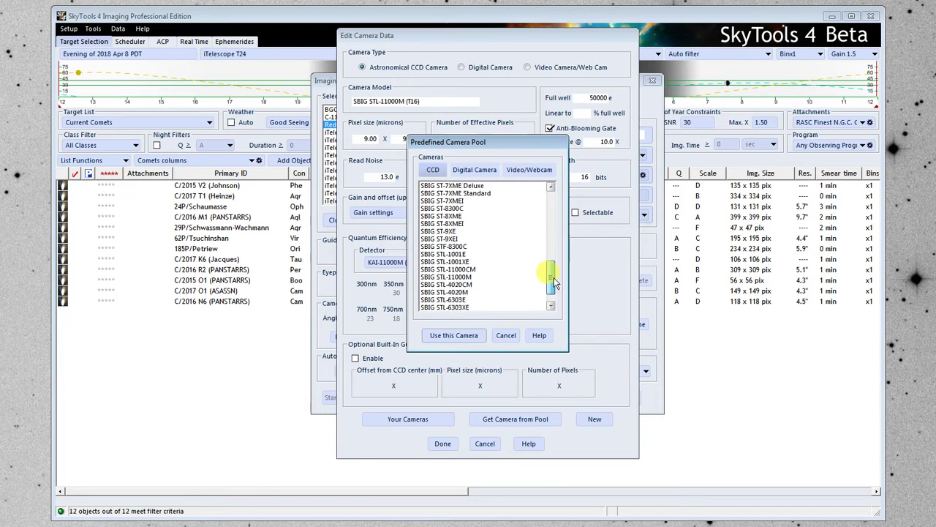
pyautogui.click(457, 299)
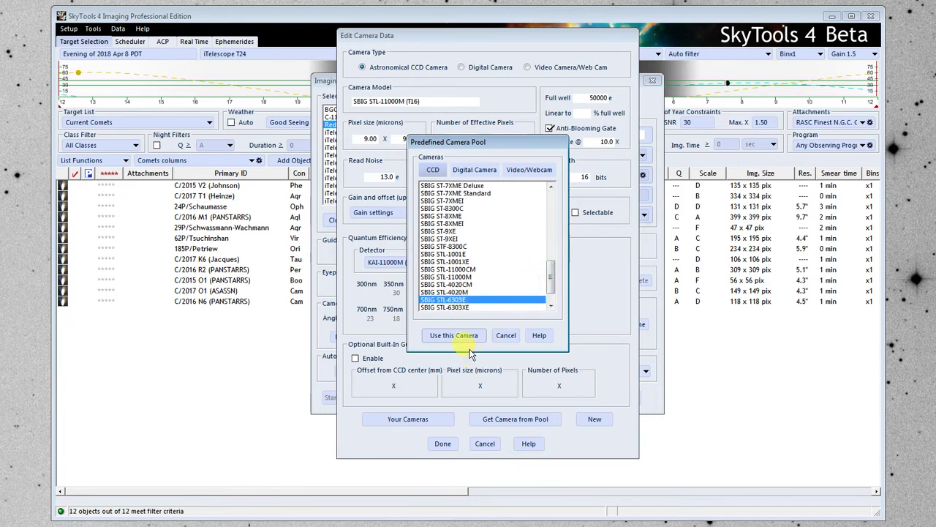
pyautogui.click(453, 335)
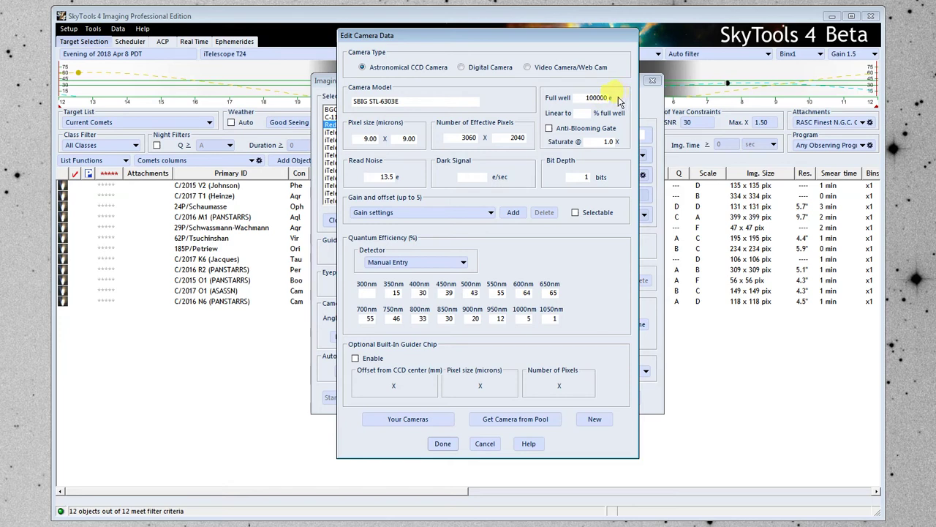
# Keep the 100000 e full well and enter 75% as the linear limit.
pyautogui.doubleClick(622, 101)
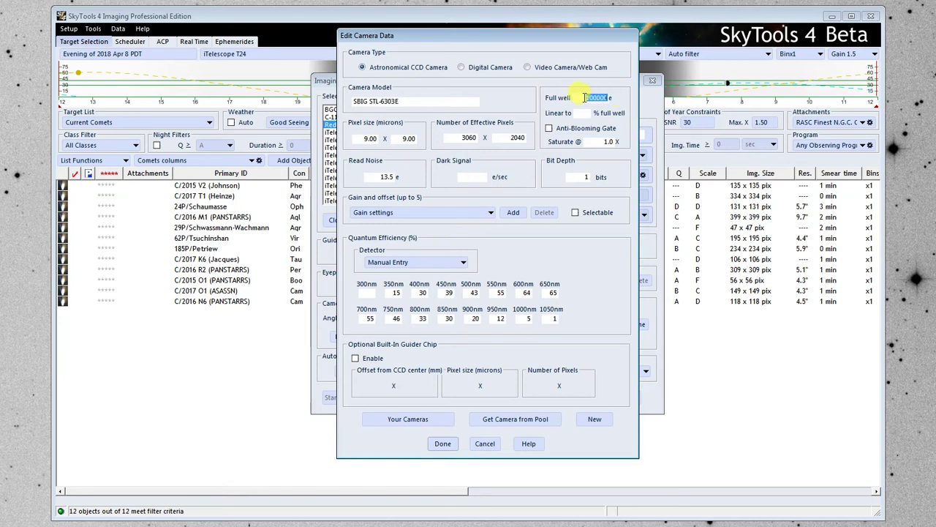
pyautogui.click(596, 99)
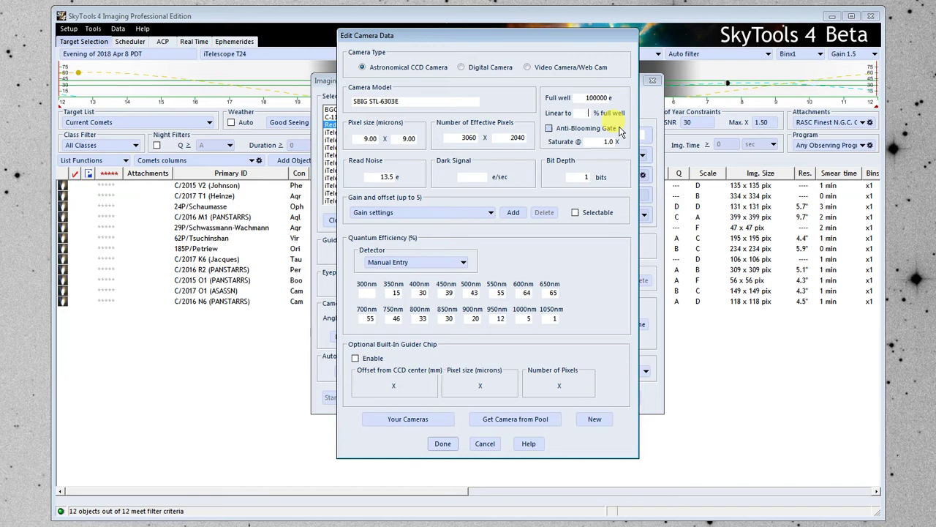
pyautogui.write('75')
# Enter 0.05 e/sec dark signal and 16-bit depth, leaving the anti-blooming gate off.
pyautogui.click(550, 129)
pyautogui.doubleClick(609, 141)
pyautogui.write('100')
pyautogui.press('BackSpace')
pyautogui.click(550, 128)
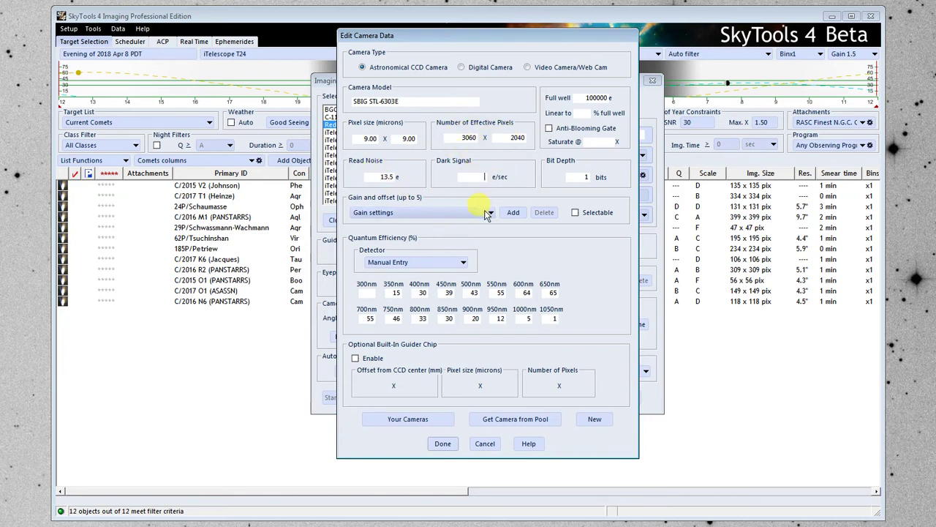
pyautogui.write('05')
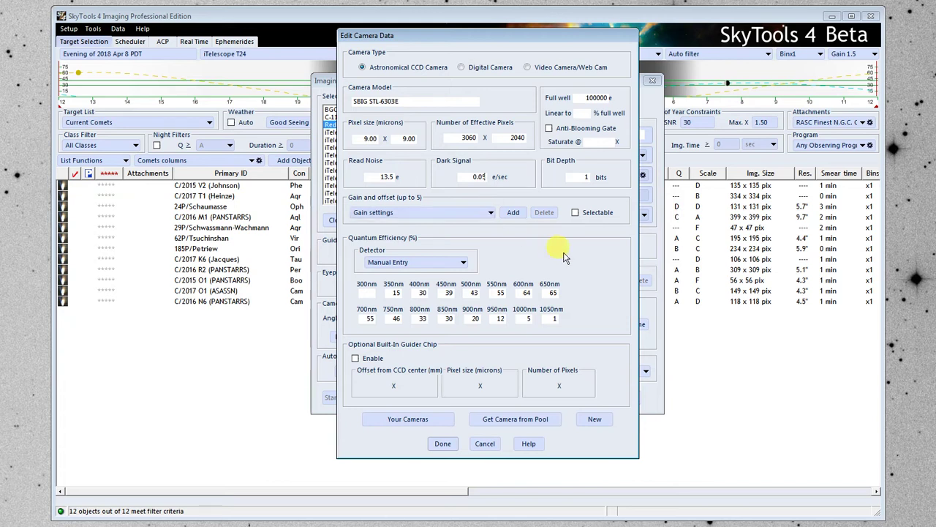
pyautogui.doubleClick(578, 176)
pyautogui.write('16')
# Review the existing entries in the Gain settings list.
pyautogui.click(482, 212)
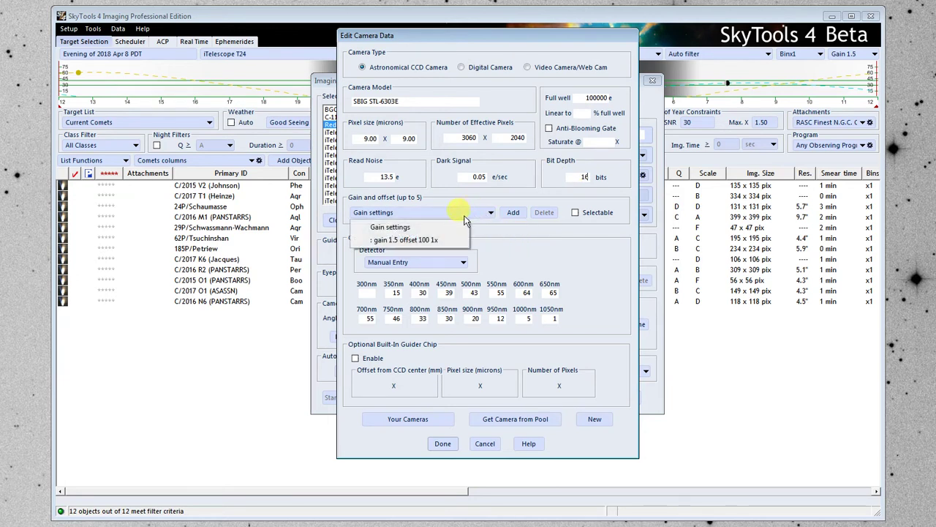
pyautogui.click(545, 235)
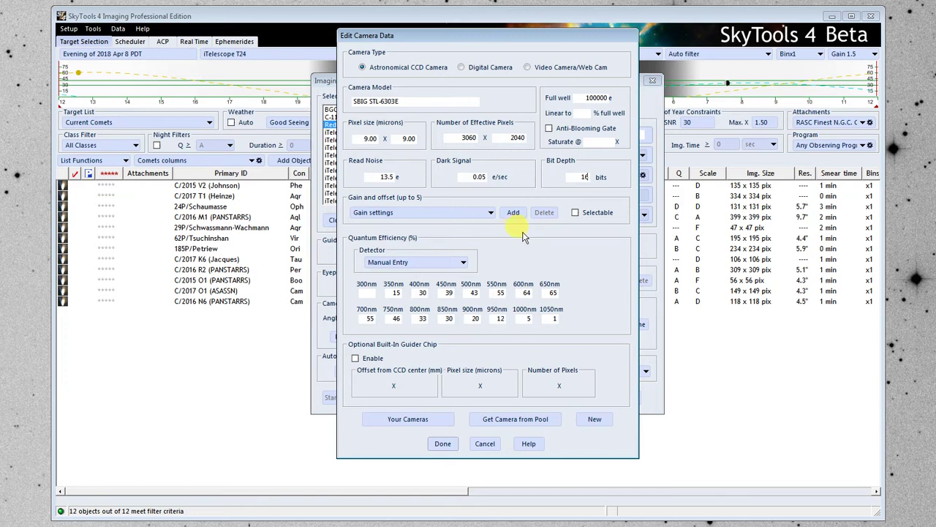
pyautogui.click(490, 214)
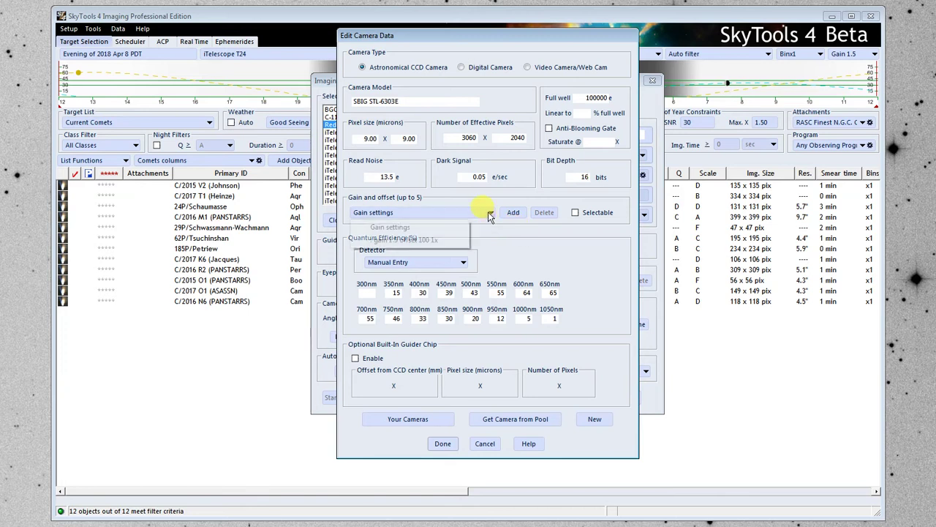
pyautogui.click(456, 241)
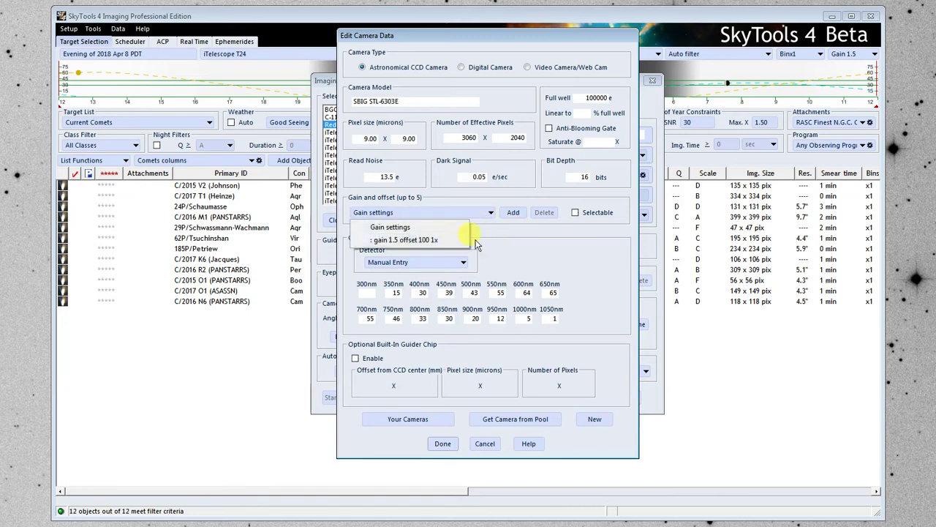
# Add a gain entry of 1.5 e/ADU with offset 100 for x2 binning.
pyautogui.click(513, 214)
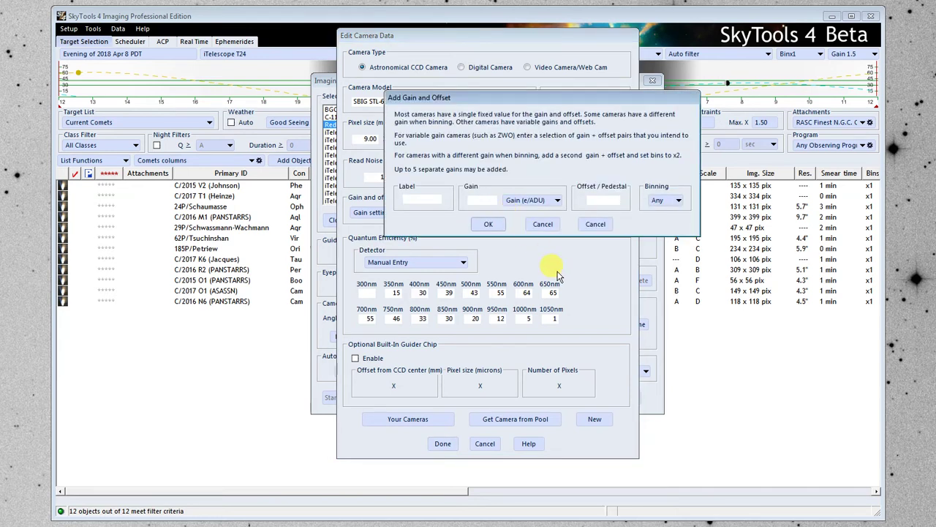
pyautogui.click(485, 200)
pyautogui.write('1.5')
pyautogui.write('100')
pyautogui.write('0')
pyautogui.click(657, 202)
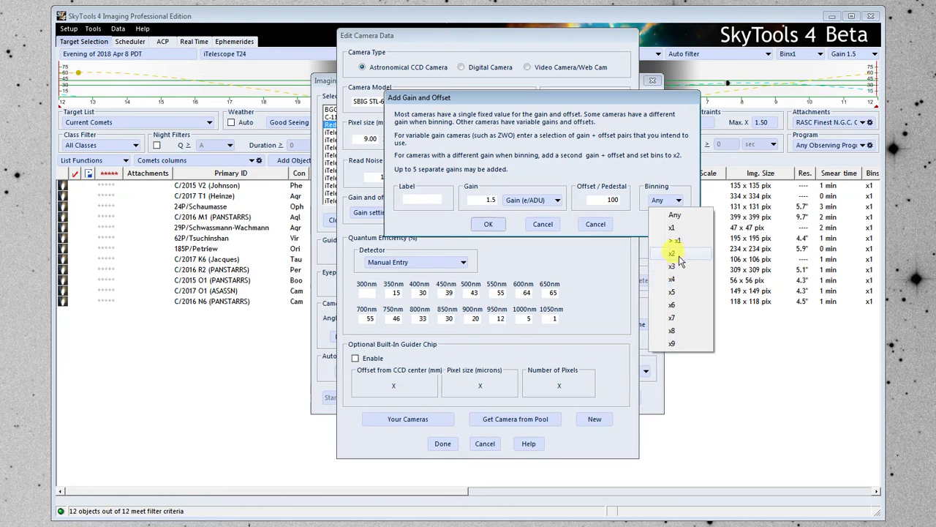
pyautogui.click(678, 258)
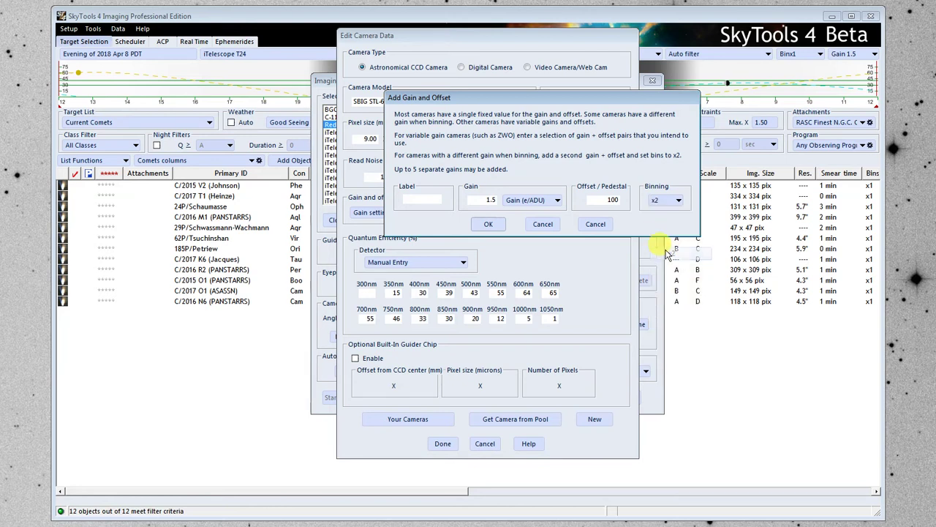
# Save the gain 1.5, offset 100 x2-binning entry and check the saved gain list.
pyautogui.click(501, 223)
pyautogui.click(506, 214)
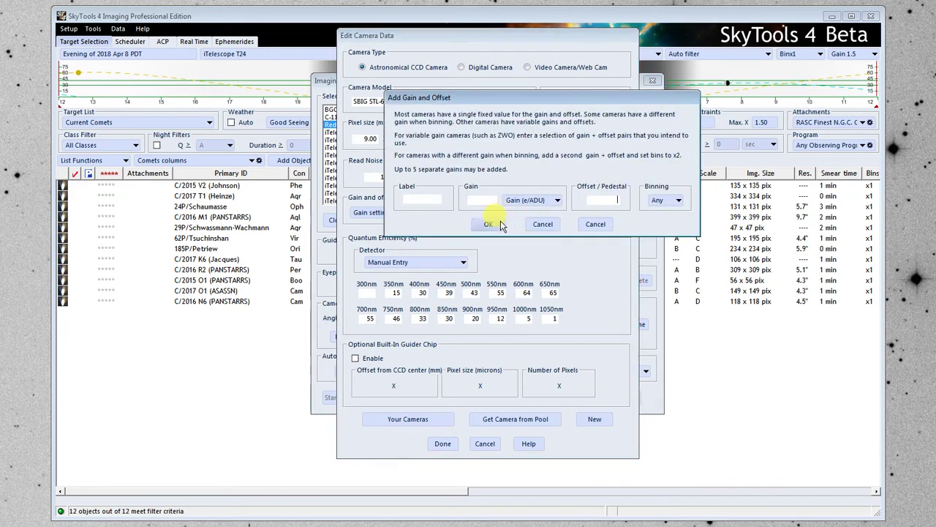
pyautogui.click(646, 204)
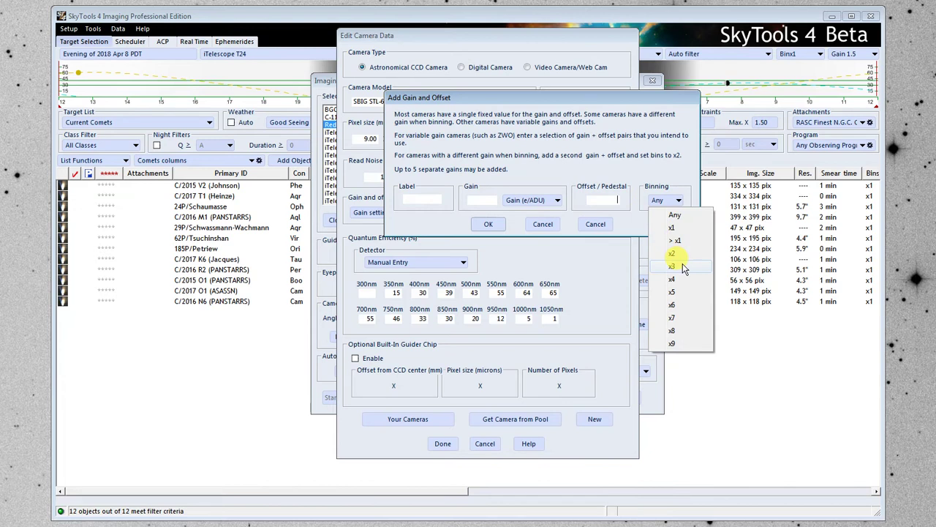
pyautogui.click(632, 219)
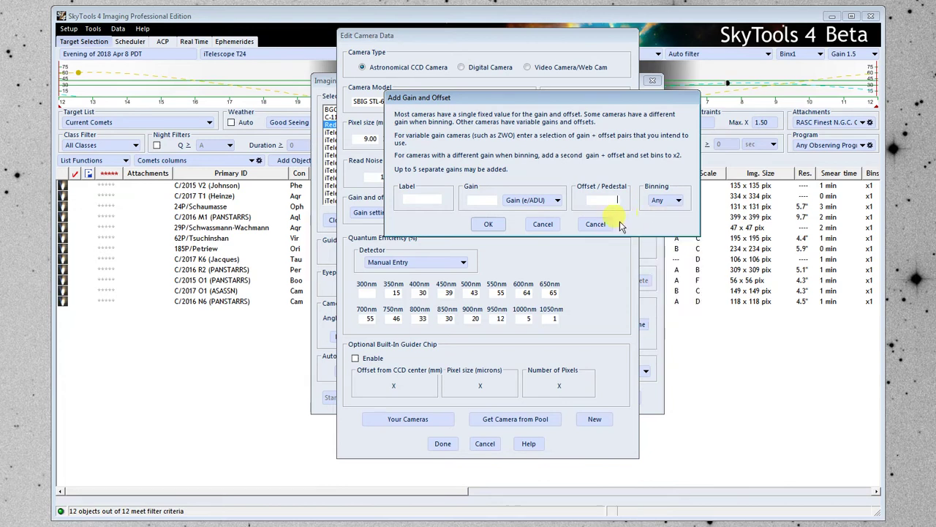
pyautogui.click(543, 223)
pyautogui.click(458, 215)
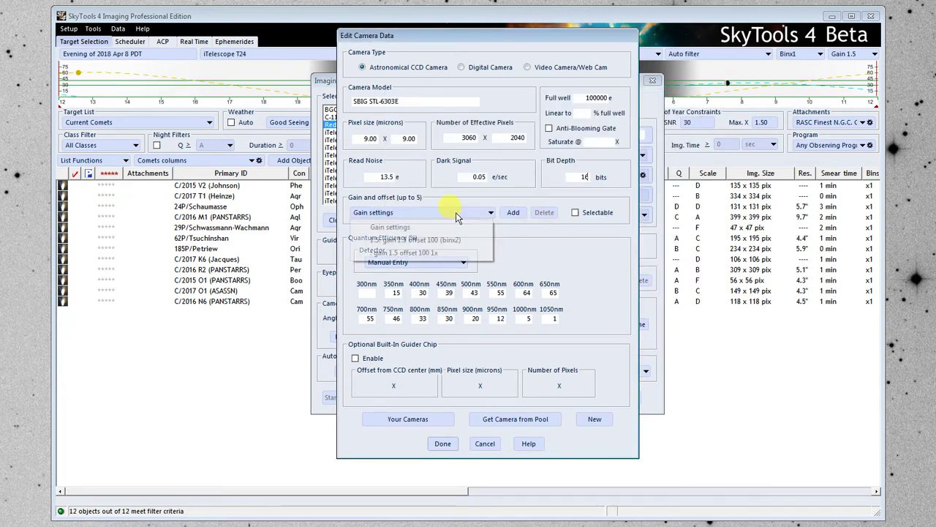
# Start a new ZWO Gain entry with gain 0 and offset 100.
pyautogui.click(513, 212)
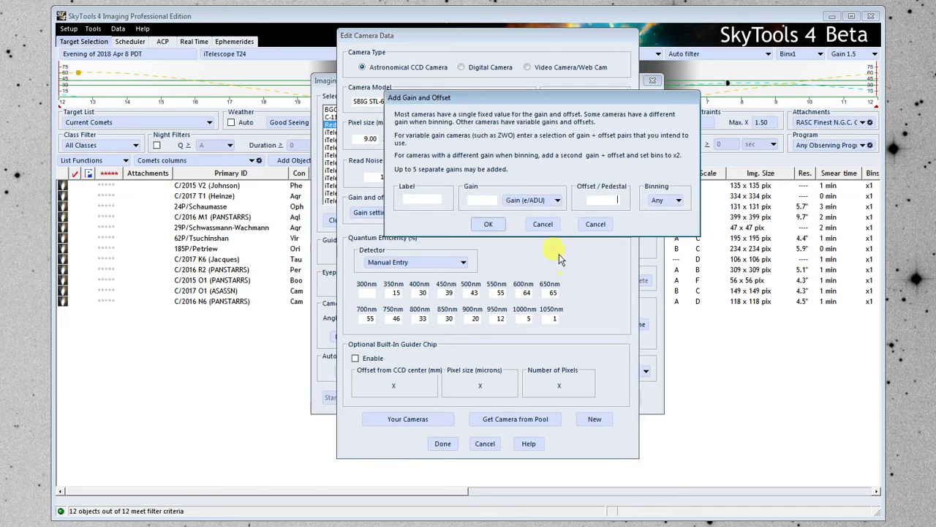
pyautogui.click(538, 200)
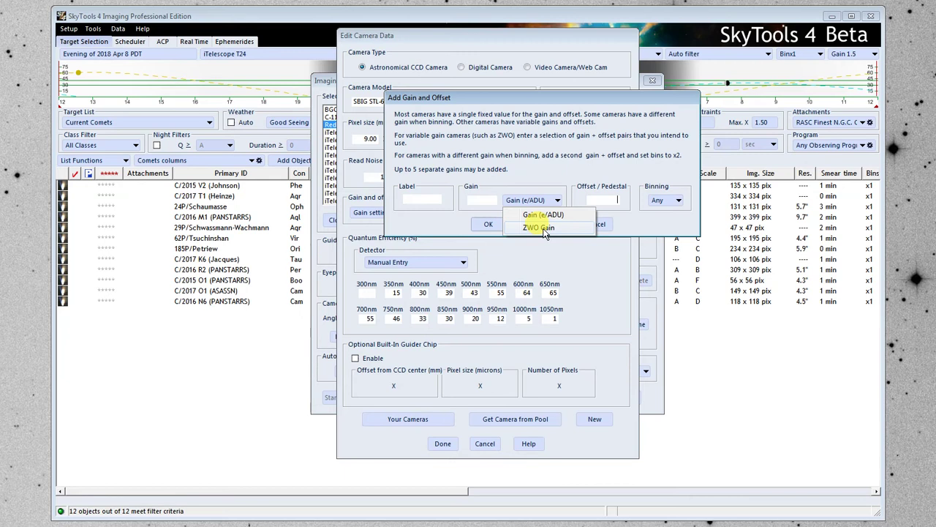
pyautogui.click(541, 227)
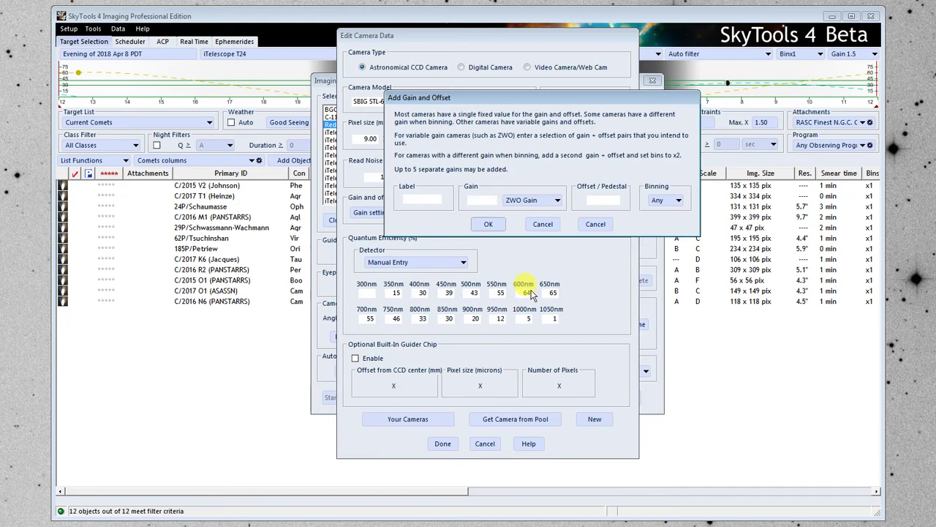
pyautogui.write('4.7')
pyautogui.doubleClick(489, 200)
pyautogui.write('0')
pyautogui.click(608, 200)
pyautogui.write('100')
# Delete the binx2 gain entry, keeping gain 1.5 offset 100, and tick Selectable.
pyautogui.click(544, 224)
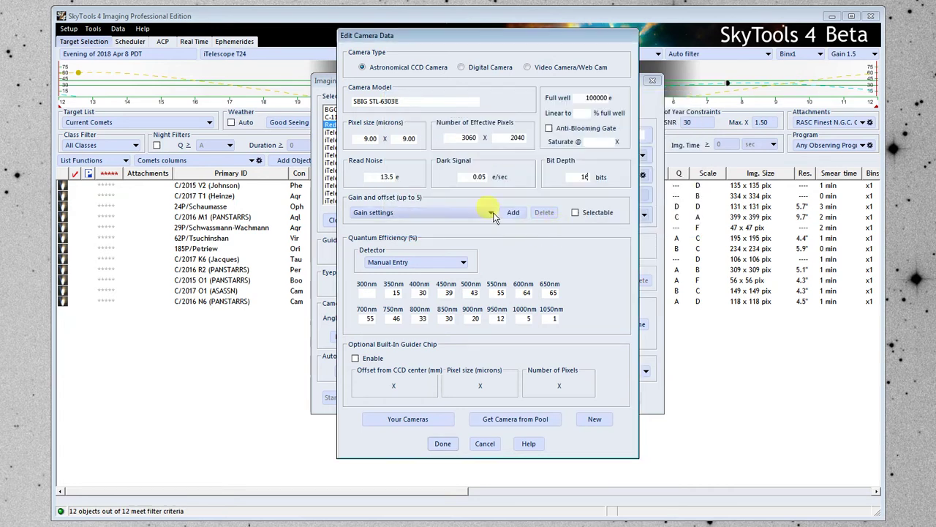
pyautogui.click(490, 212)
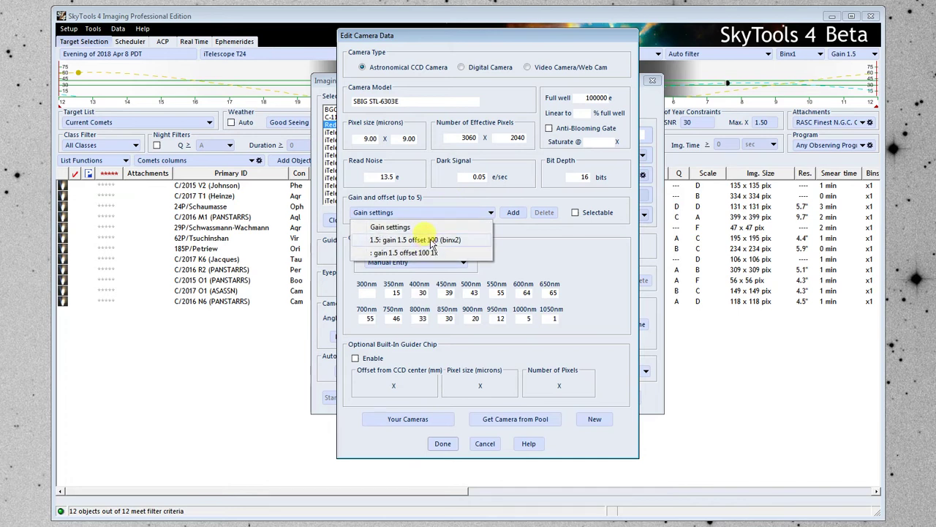
pyautogui.click(429, 242)
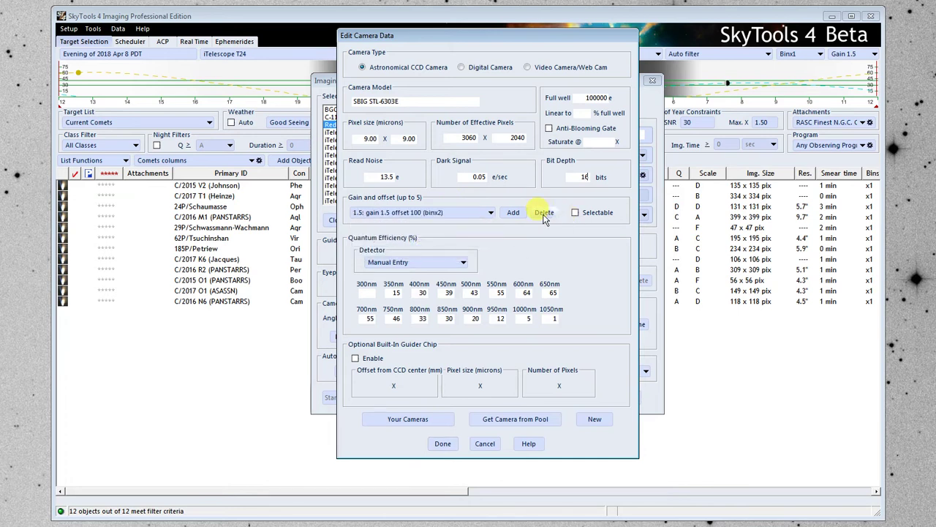
pyautogui.click(543, 213)
pyautogui.click(437, 213)
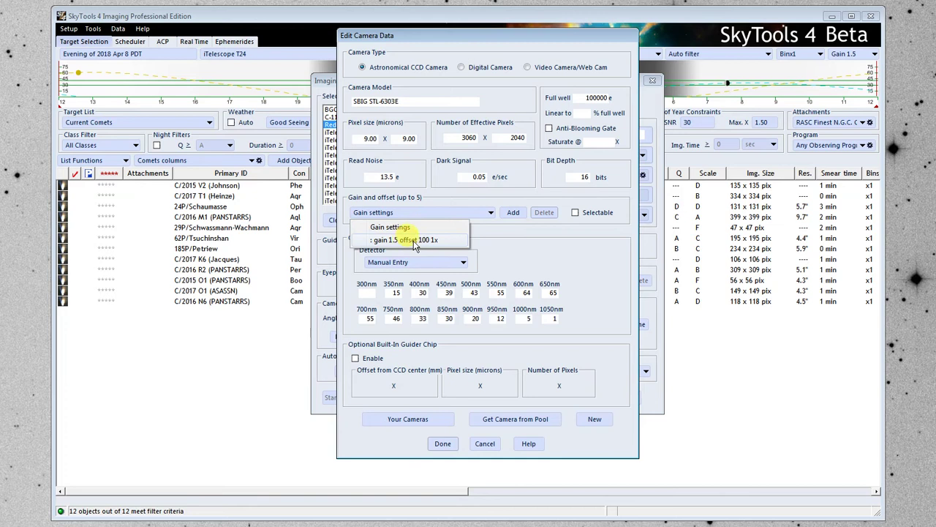
pyautogui.click(555, 243)
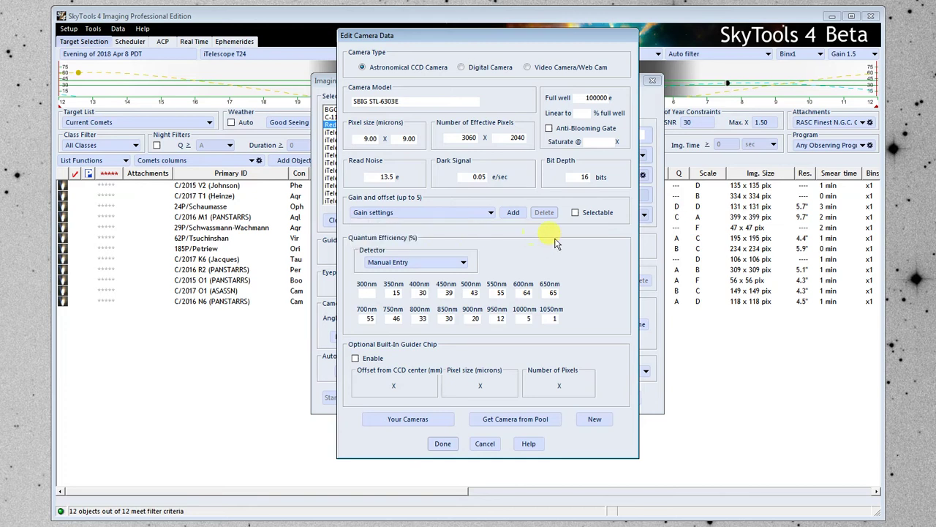
pyautogui.click(582, 213)
pyautogui.click(356, 358)
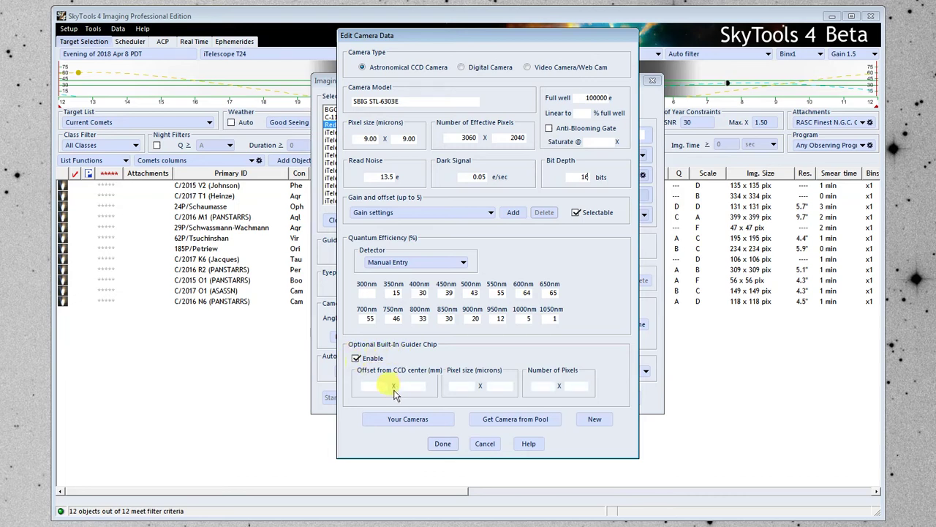
pyautogui.click(414, 386)
pyautogui.click(548, 386)
pyautogui.press('Tab')
pyautogui.click(364, 360)
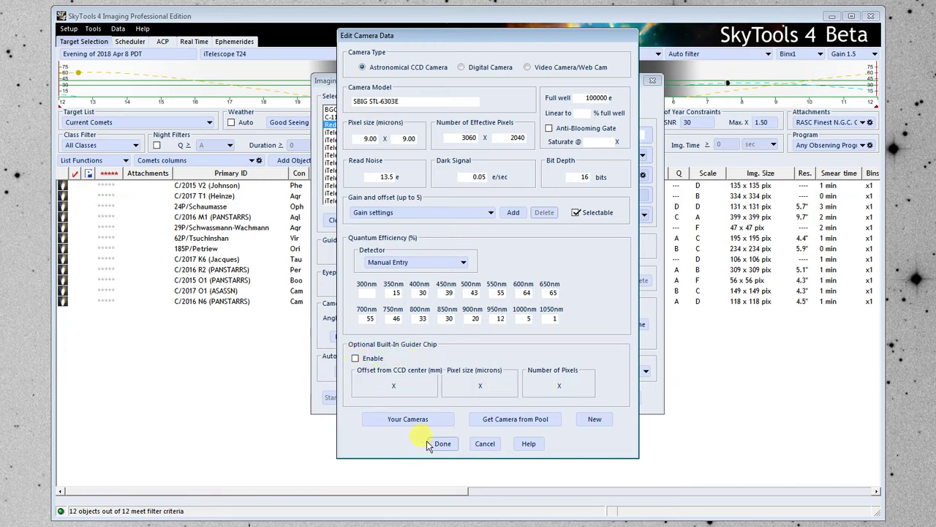
pyautogui.click(450, 447)
# Finish the SBIG STL-6303E camera data and set the mount to German Equatorial (GEM).
pyautogui.click(443, 444)
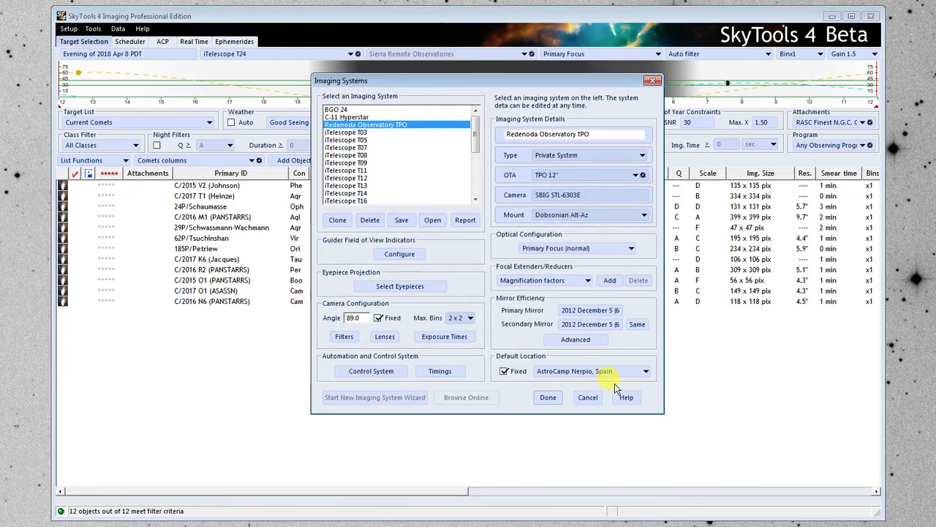
pyautogui.click(587, 218)
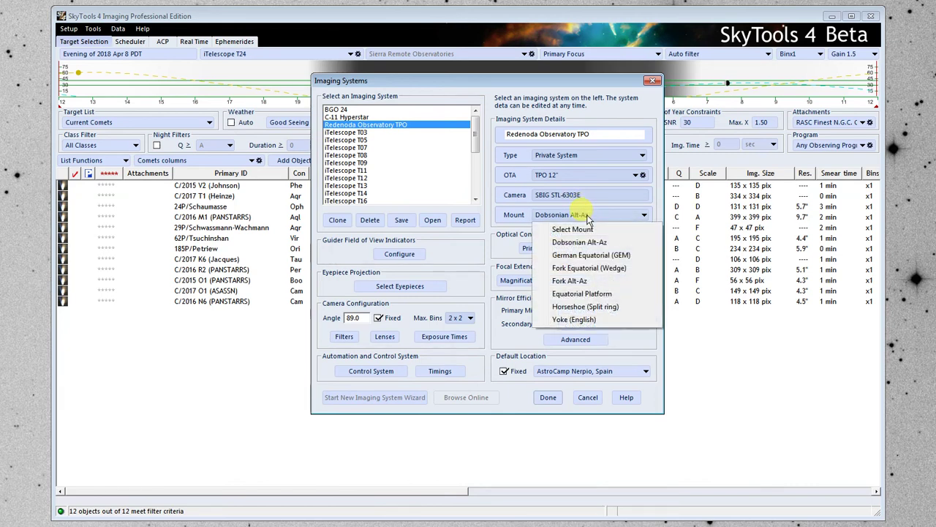
pyautogui.click(618, 256)
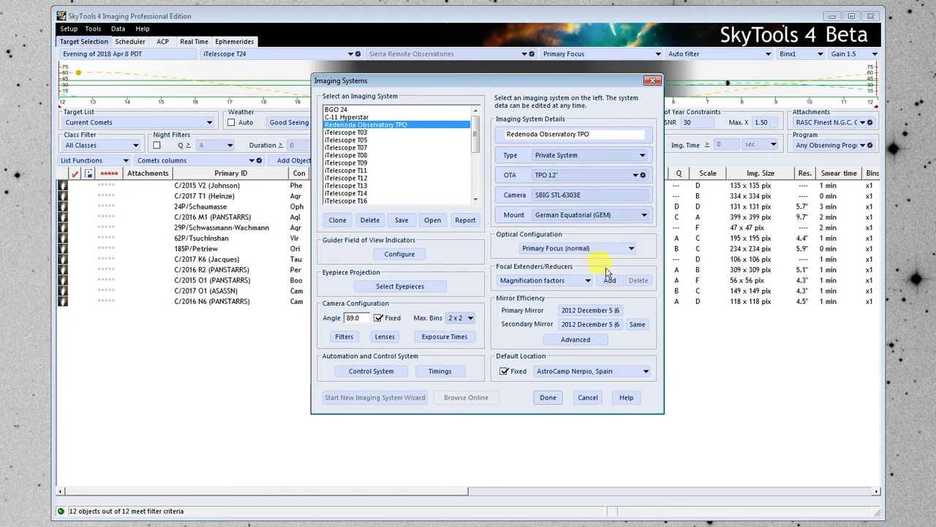
pyautogui.click(597, 249)
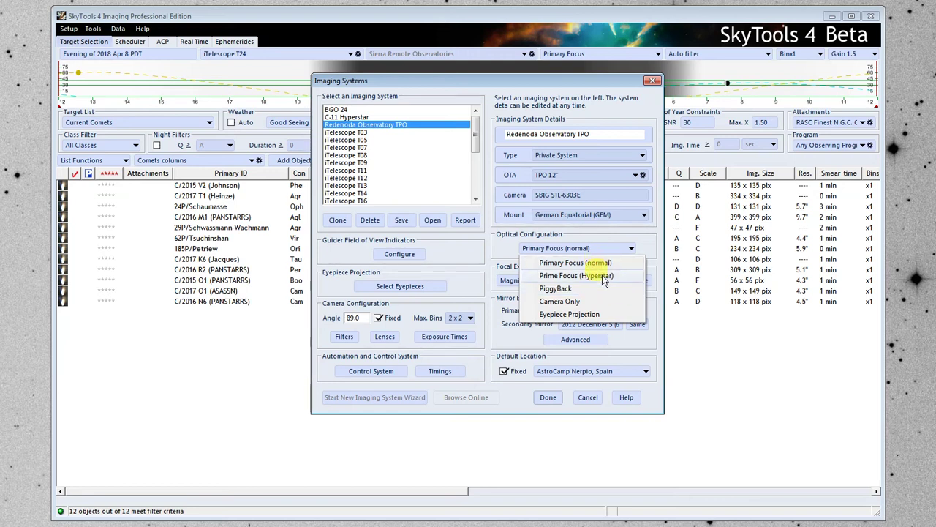
pyautogui.click(648, 249)
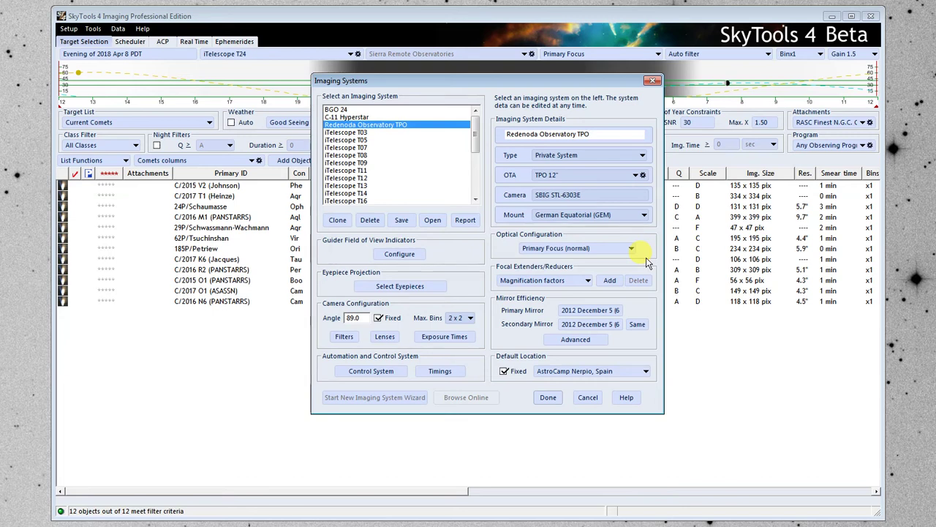
pyautogui.click(567, 248)
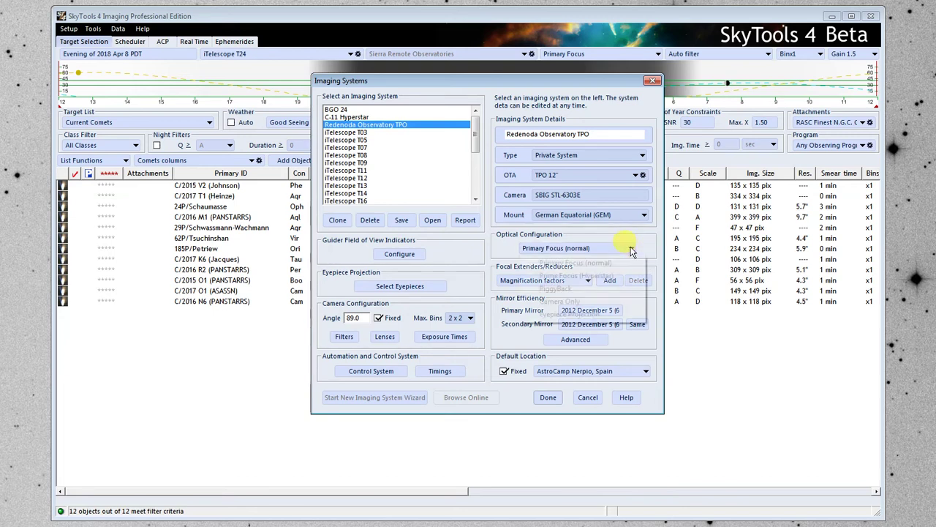
pyautogui.click(617, 277)
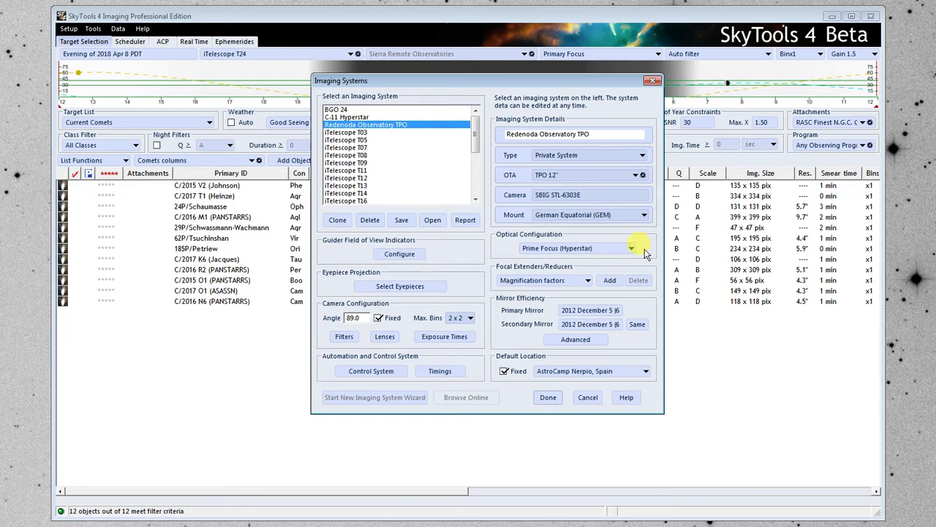
pyautogui.click(593, 250)
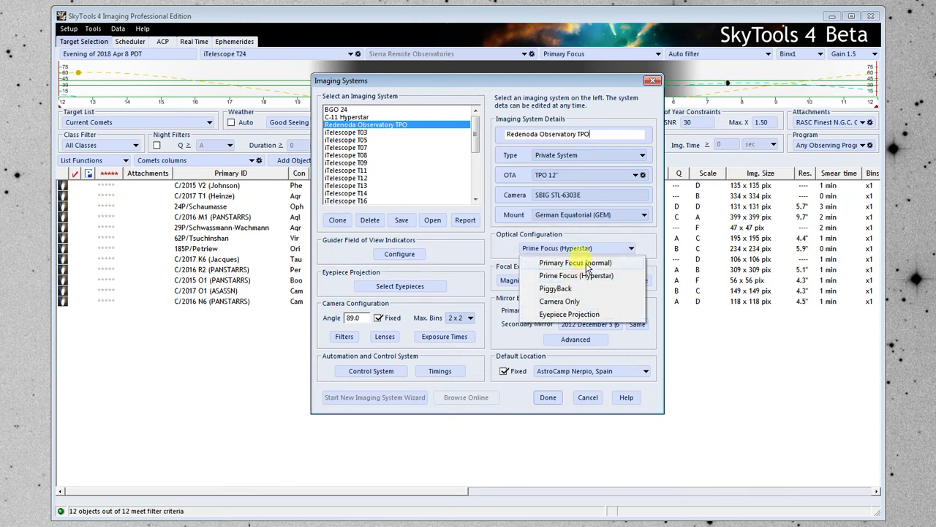
pyautogui.click(586, 265)
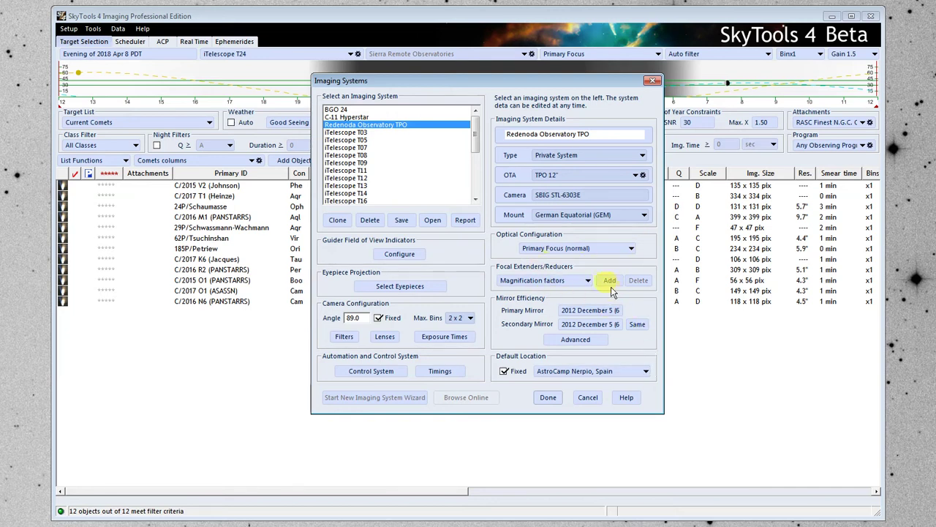
pyautogui.click(574, 283)
pyautogui.click(627, 301)
pyautogui.click(612, 281)
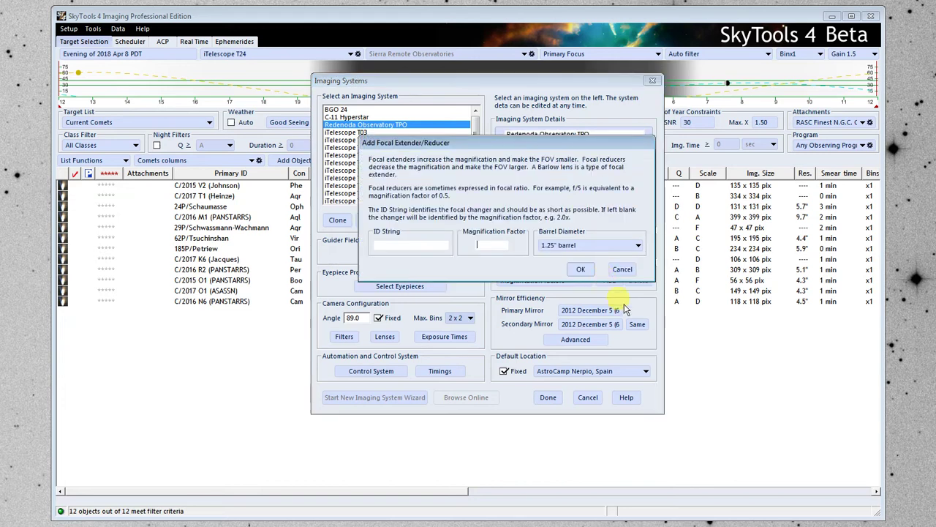
pyautogui.click(495, 246)
pyautogui.write('2.0')
pyautogui.click(593, 246)
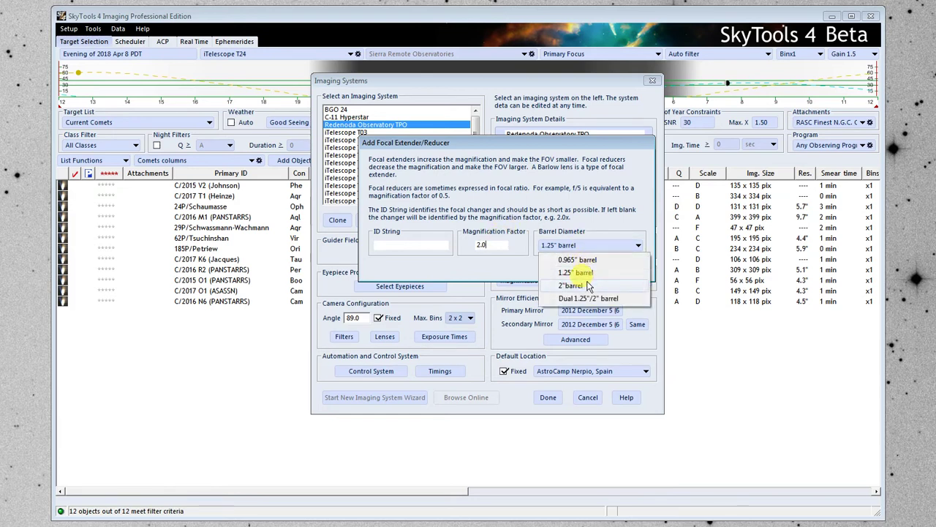
pyautogui.click(589, 285)
pyautogui.click(590, 268)
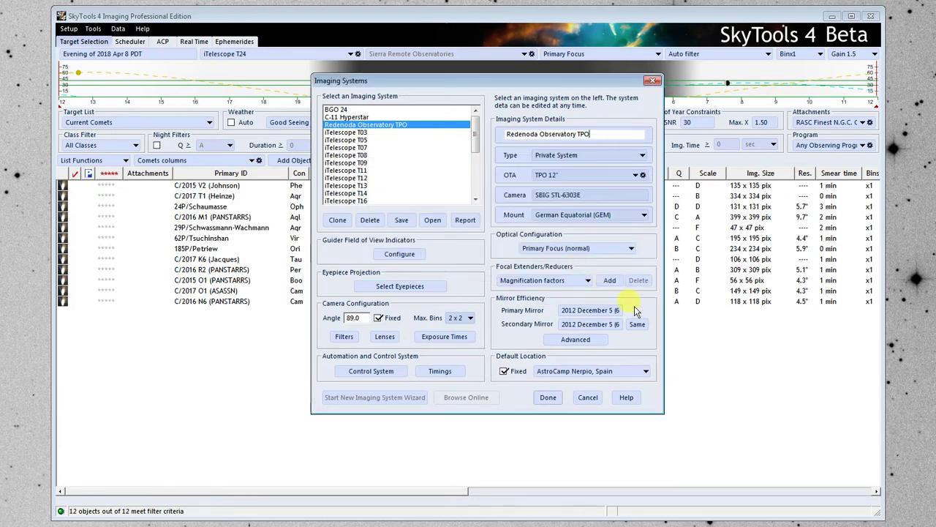
pyautogui.click(584, 283)
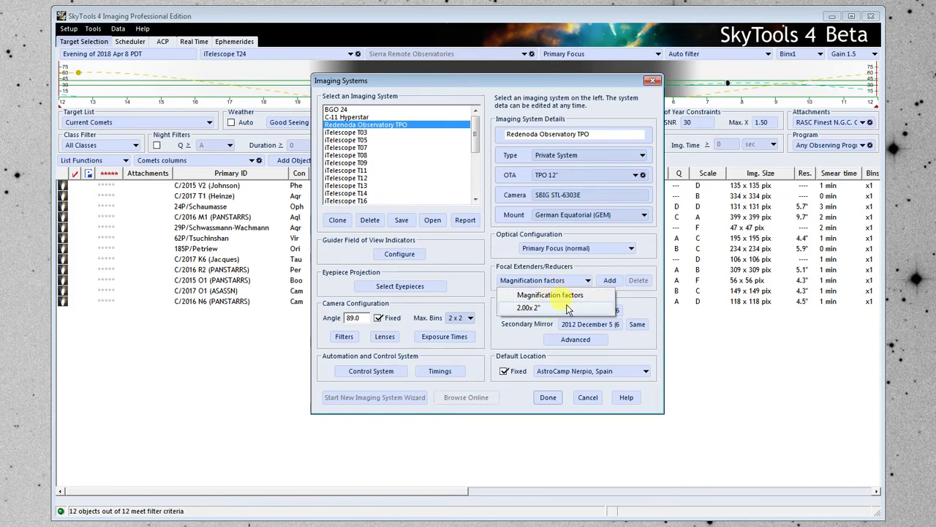
pyautogui.click(568, 294)
pyautogui.click(609, 280)
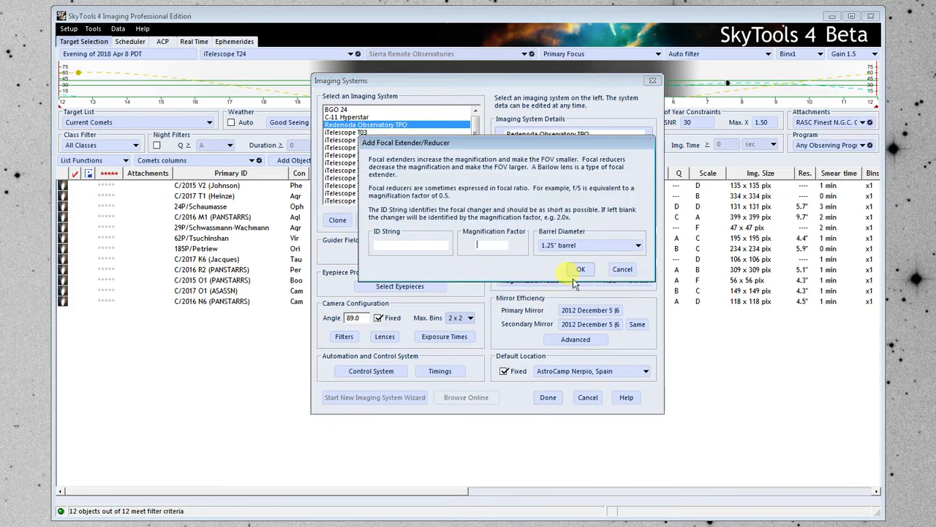
pyautogui.click(496, 245)
pyautogui.write('0.5')
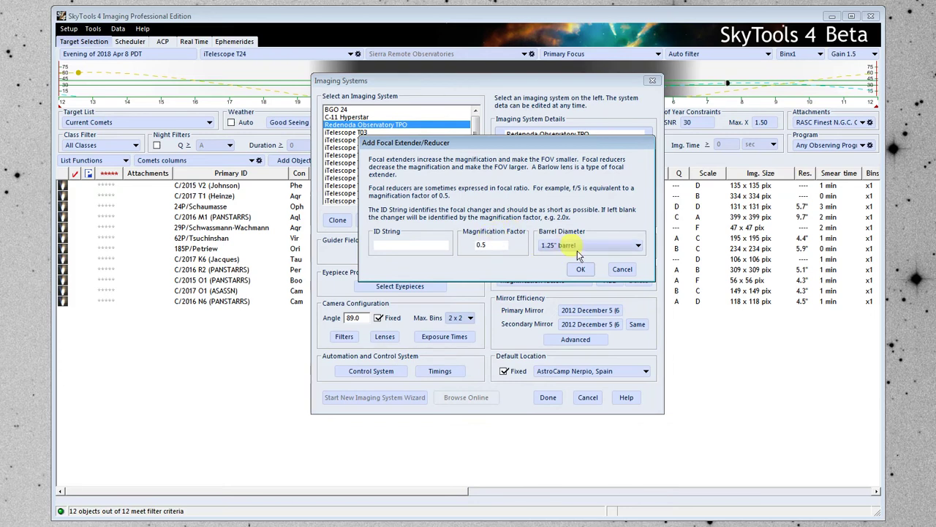
pyautogui.click(578, 246)
pyautogui.click(594, 284)
pyautogui.click(580, 268)
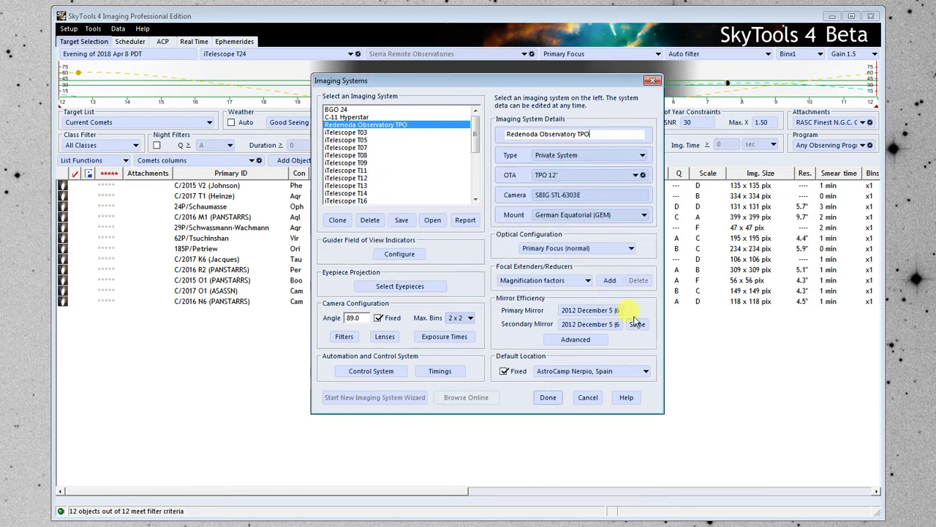
pyautogui.click(578, 281)
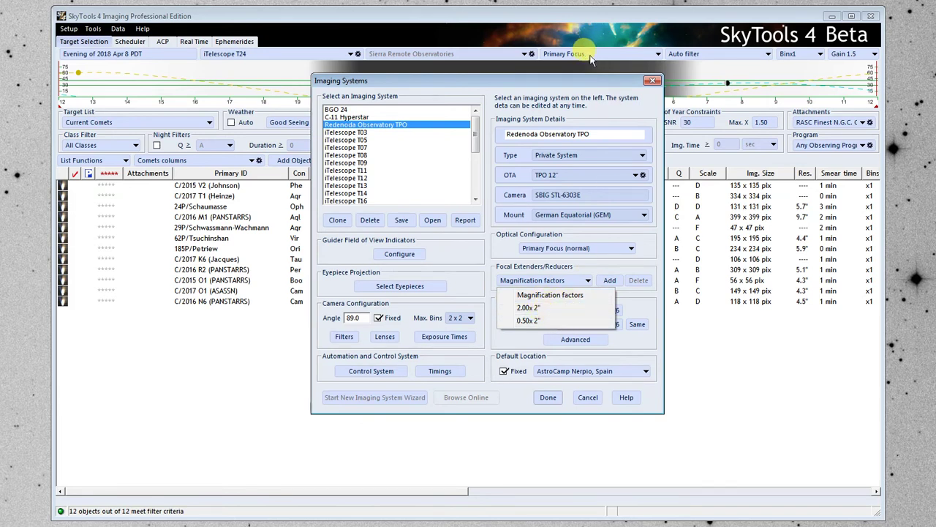
pyautogui.click(640, 303)
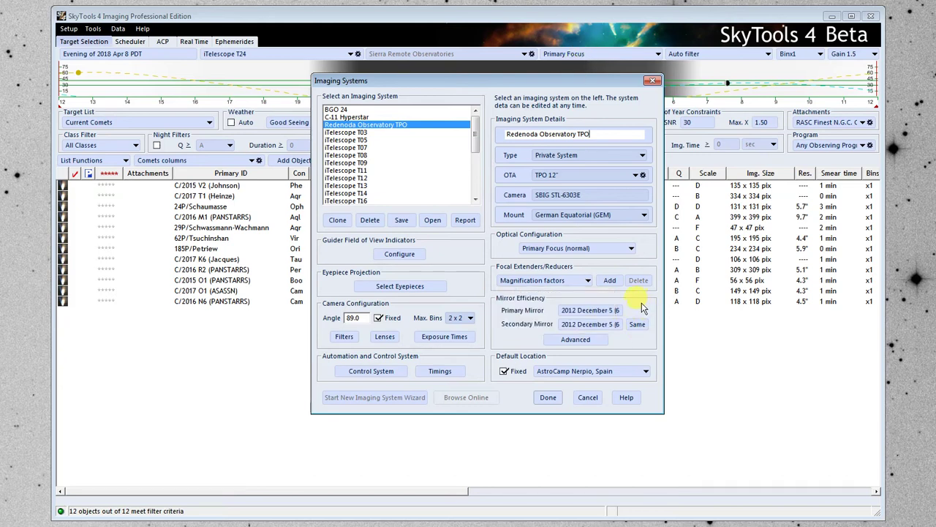
pyautogui.click(565, 280)
pyautogui.click(553, 308)
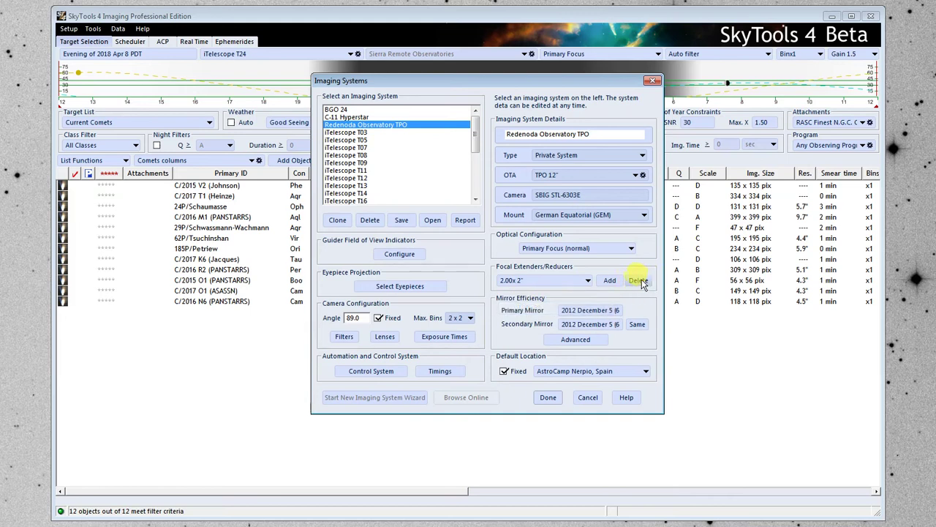
pyautogui.click(638, 280)
pyautogui.click(552, 284)
pyautogui.click(538, 307)
pyautogui.click(638, 281)
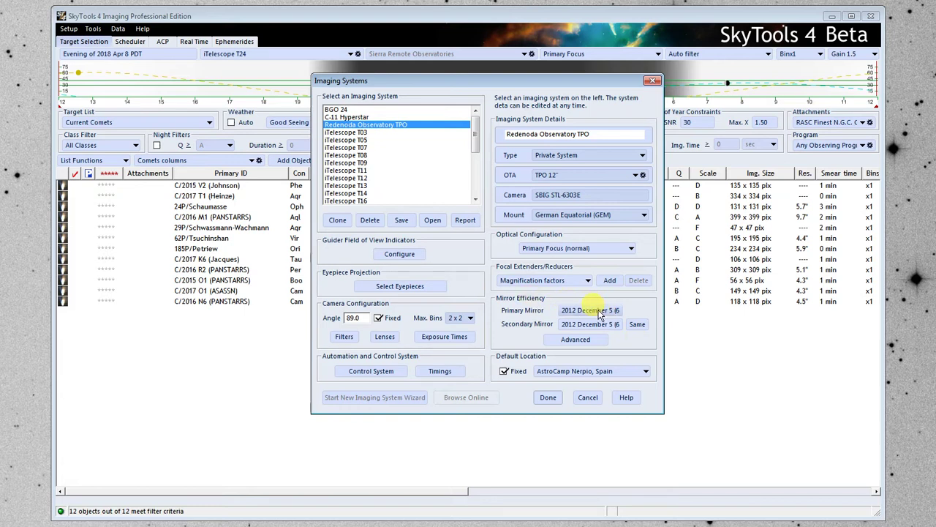
# Set the primary mirror date to 2017 Dec 1 and copy it to the secondary mirror.
pyautogui.click(600, 313)
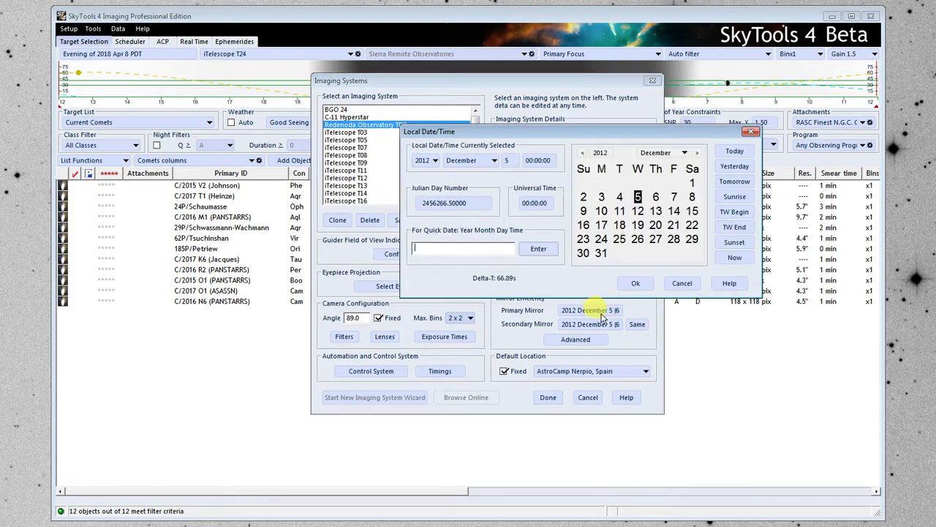
pyautogui.click(452, 250)
pyautogui.write('2017 ')
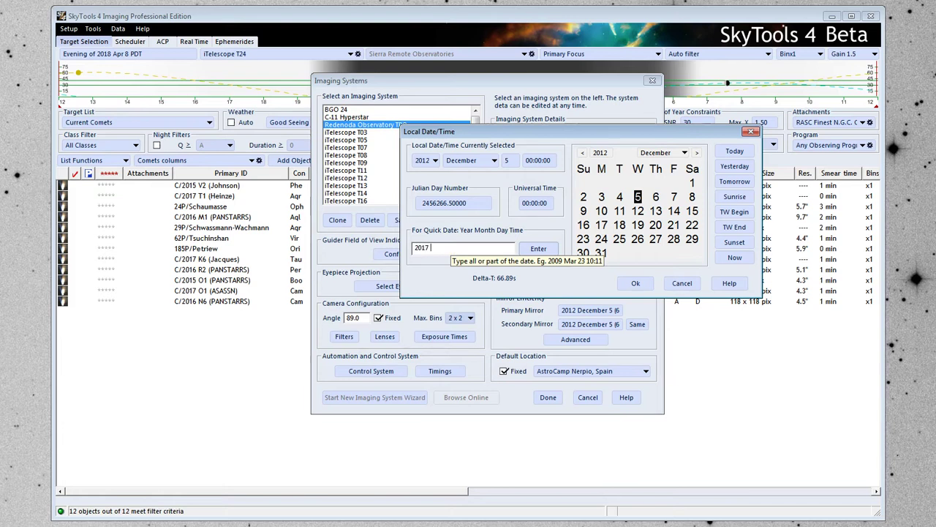
pyautogui.write('Dec 1')
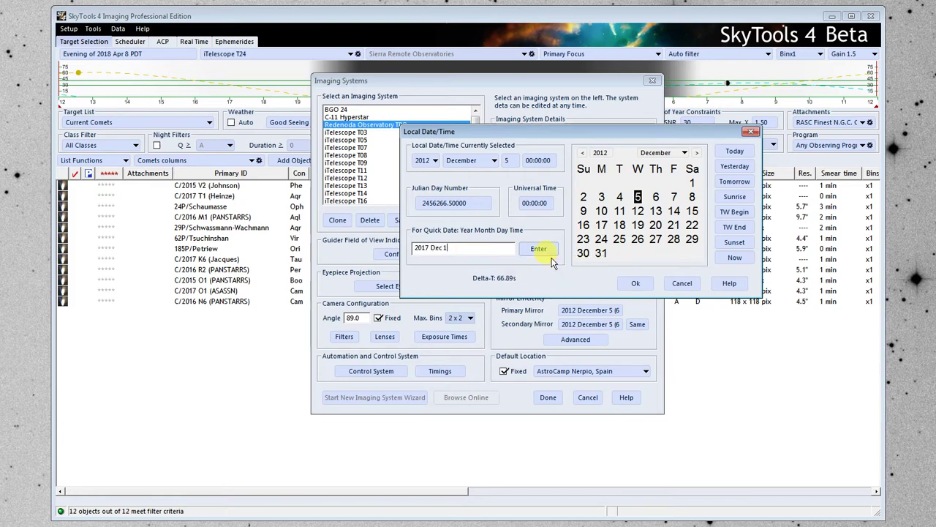
pyautogui.click(547, 251)
pyautogui.click(644, 286)
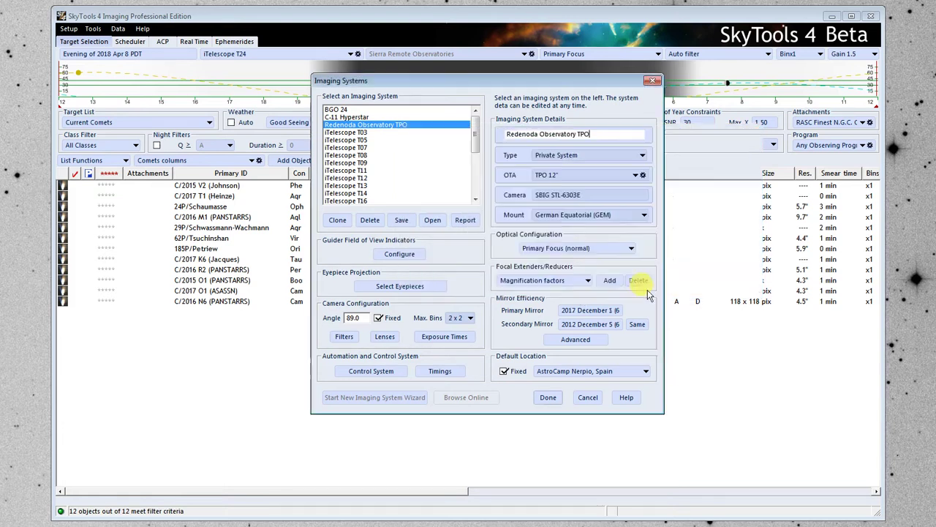
pyautogui.click(607, 323)
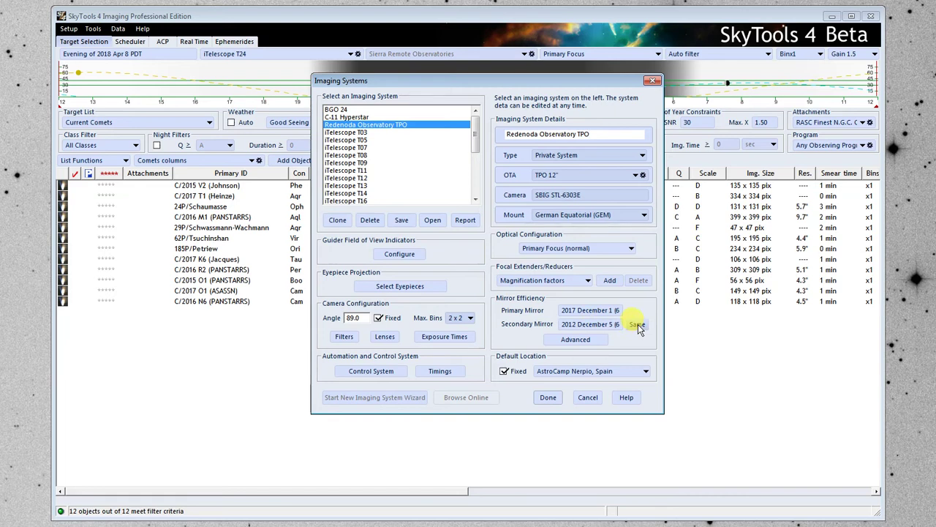
pyautogui.click(637, 325)
pyautogui.click(577, 340)
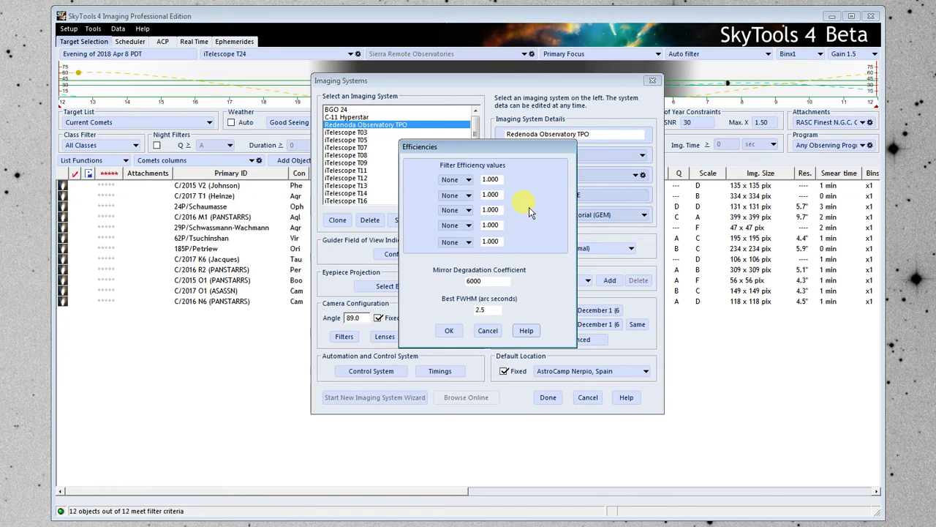
# Leave the first filter at None and change Best FWHM from 2.5 to 1.5 arcseconds.
pyautogui.click(469, 179)
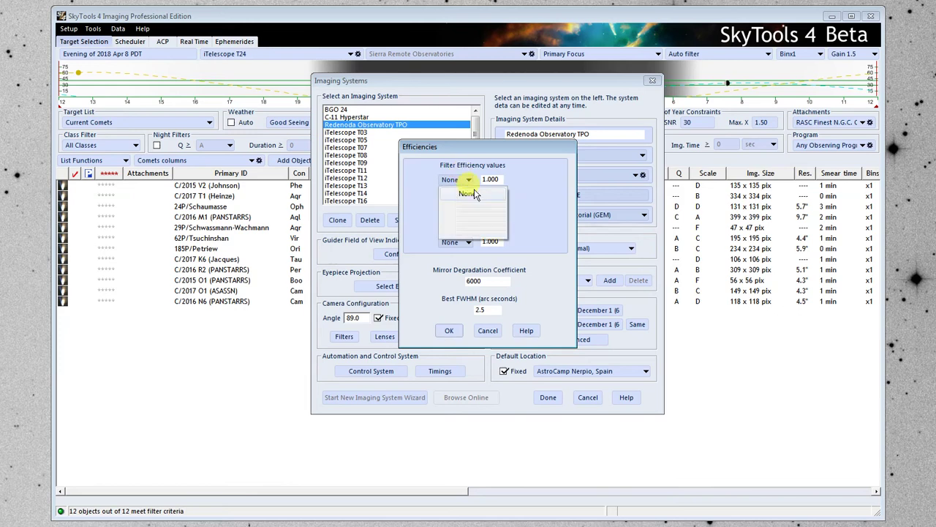
pyautogui.click(474, 193)
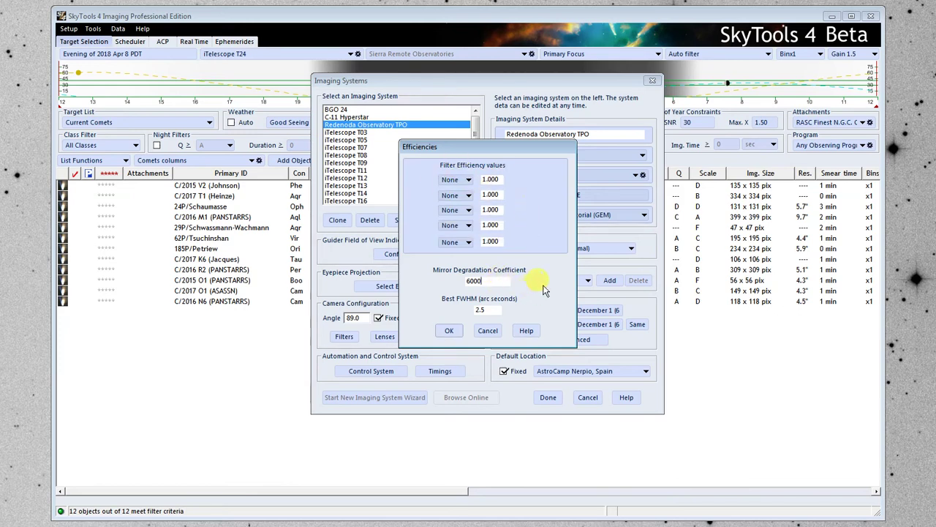
pyautogui.click(466, 284)
pyautogui.moveTo(500, 310); pyautogui.dragTo(472, 312)
pyautogui.write('1.5')
pyautogui.click(448, 330)
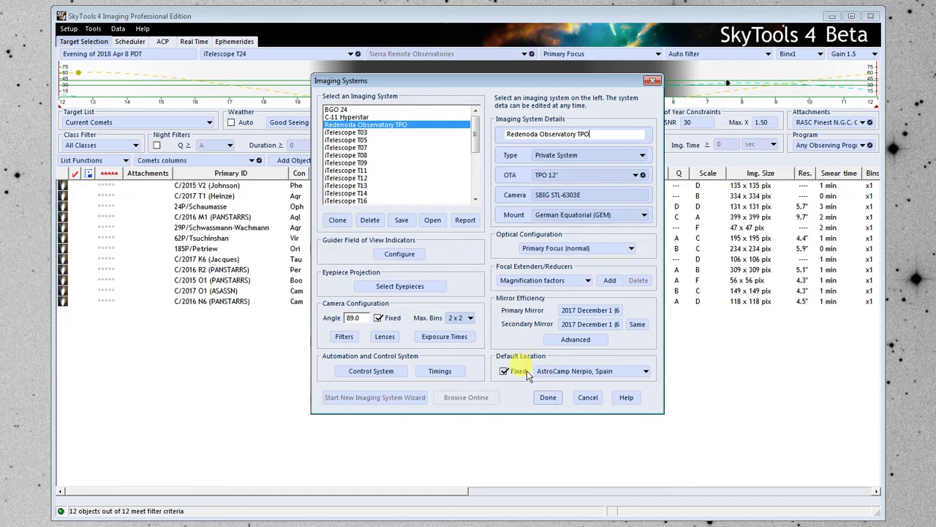
# Pick Mesa Rendonda Observatory from the Default Location list.
pyautogui.click(568, 370)
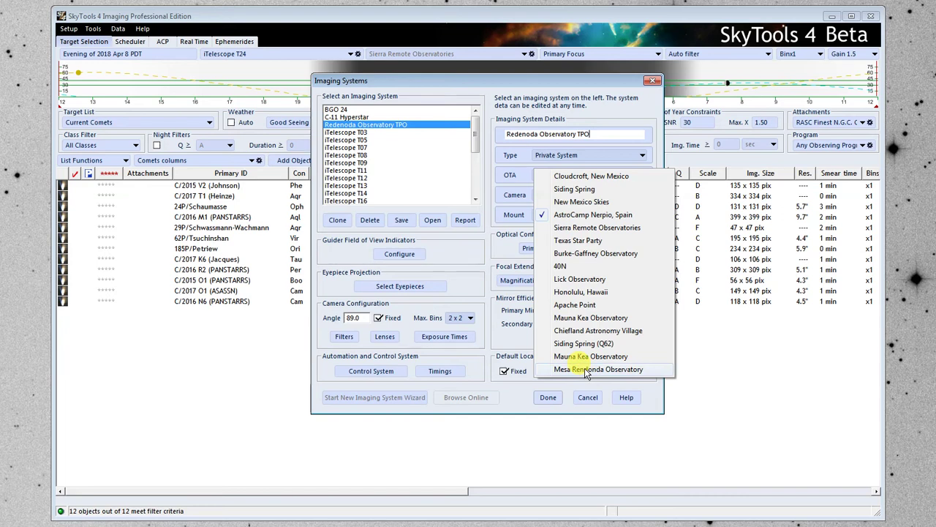
pyautogui.click(586, 369)
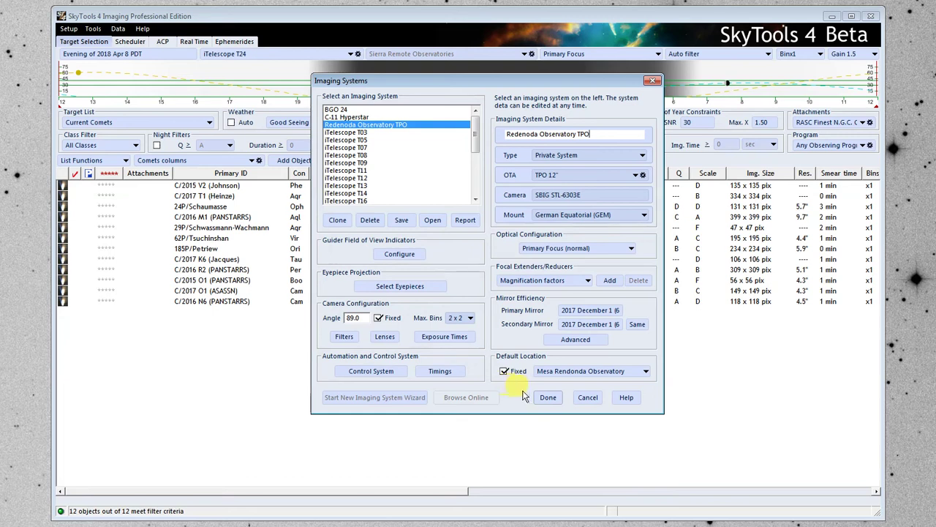
pyautogui.click(505, 373)
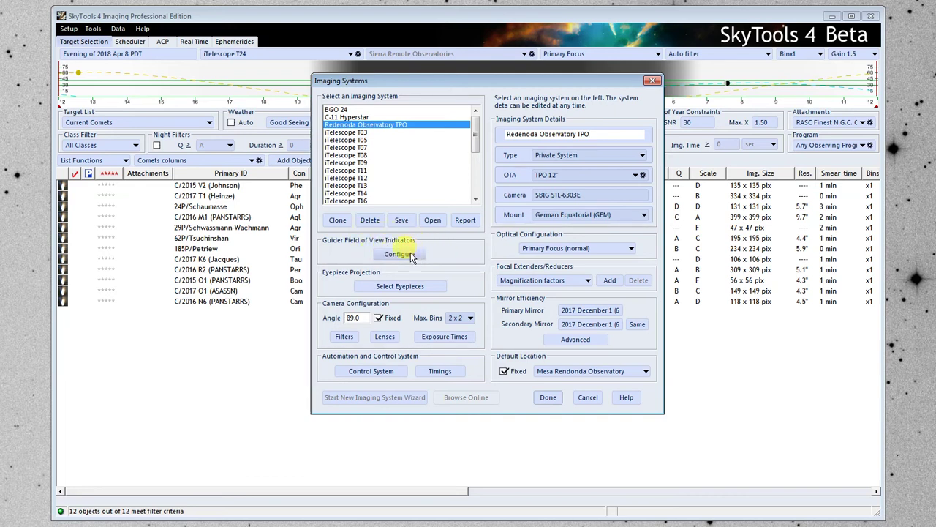
# Choose an Off Axis Guider indicator with a 20 arc min separation.
pyautogui.click(422, 255)
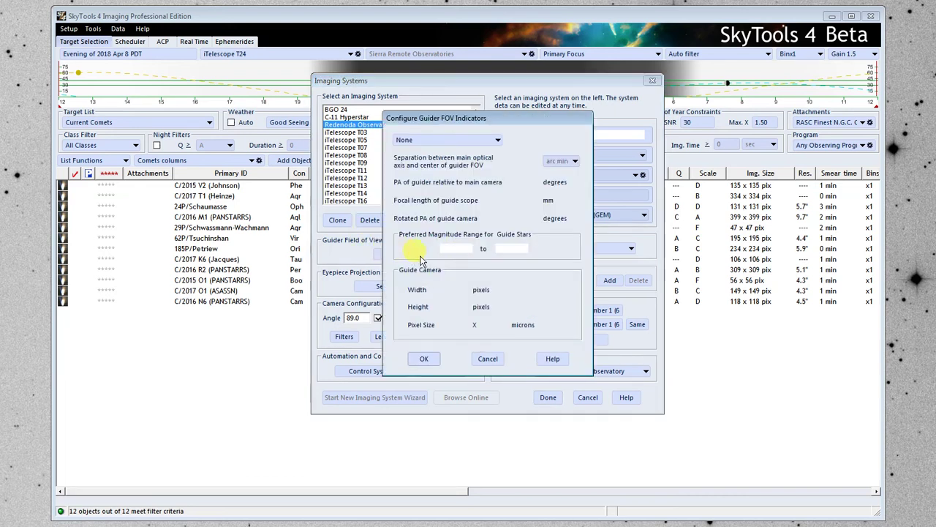
pyautogui.click(492, 139)
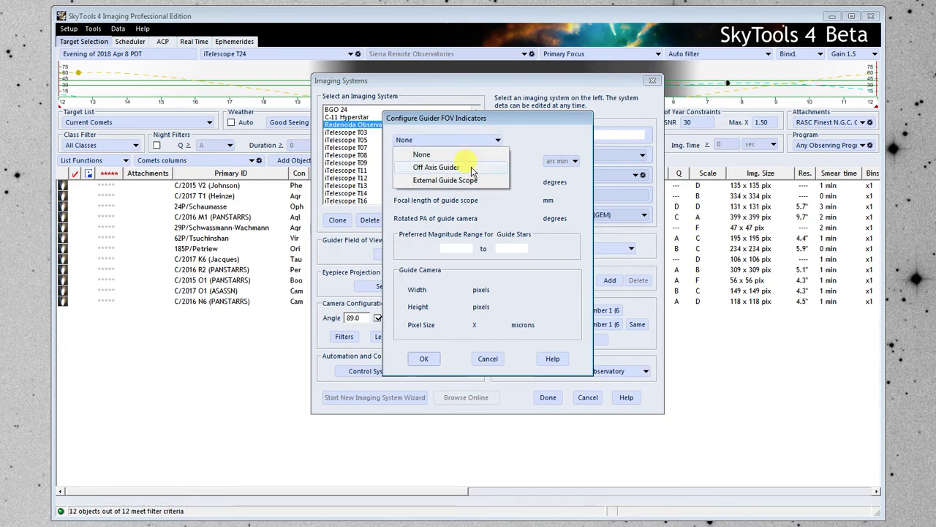
pyautogui.click(471, 167)
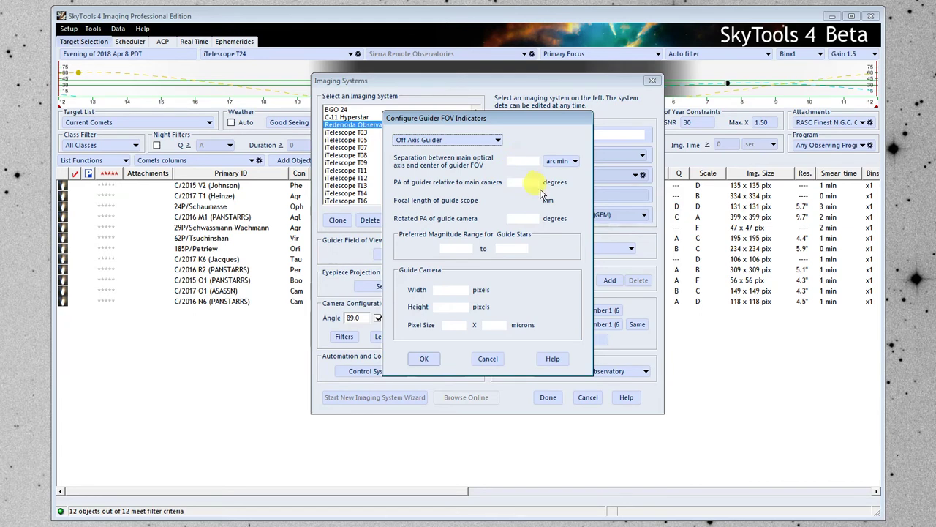
pyautogui.click(556, 161)
pyautogui.click(547, 173)
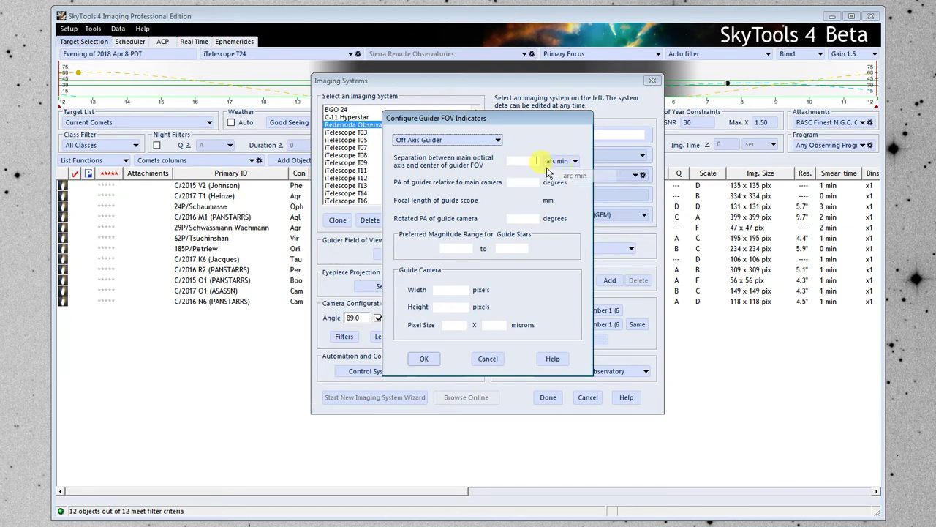
pyautogui.click(564, 162)
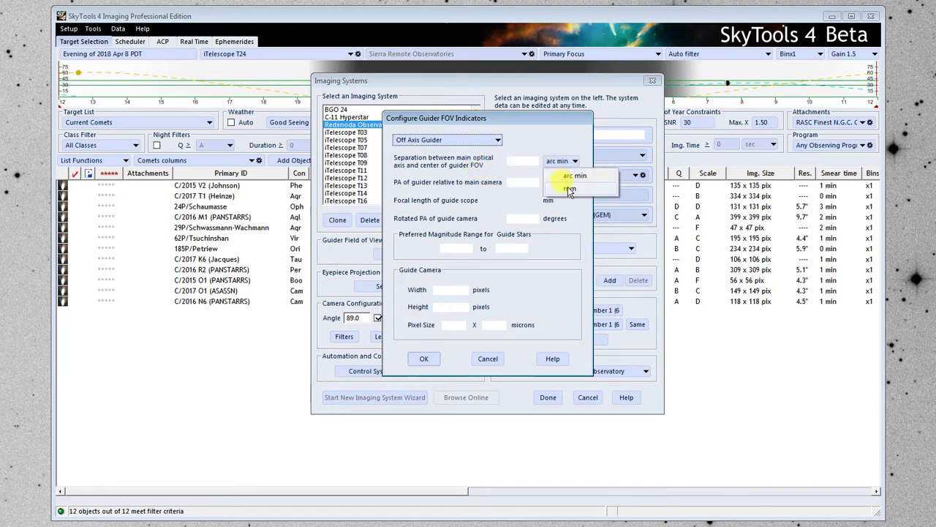
pyautogui.click(568, 189)
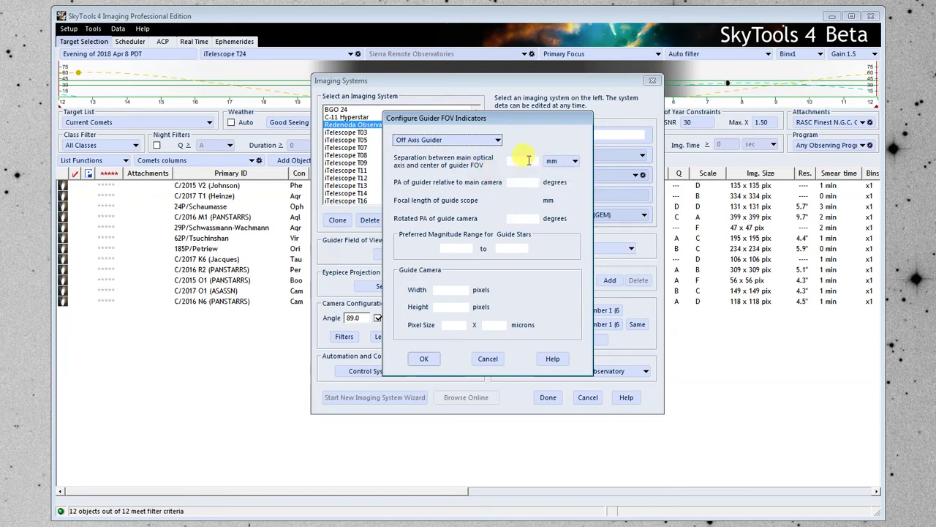
pyautogui.write('12')
pyautogui.write('20')
pyautogui.click(562, 162)
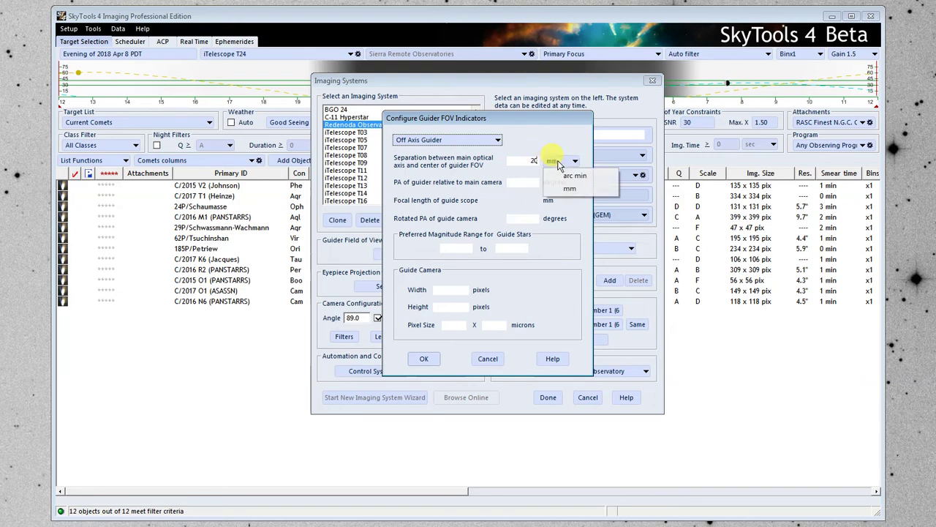
pyautogui.click(575, 177)
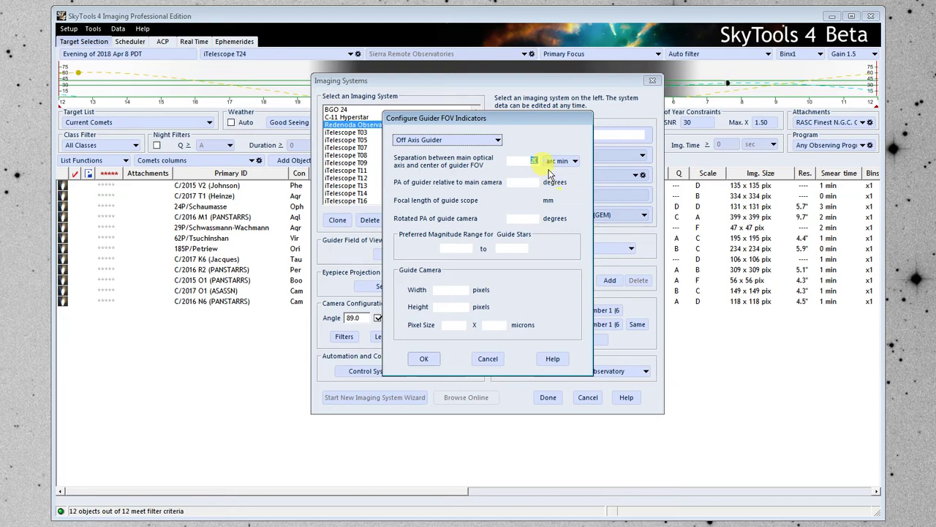
pyautogui.write('20')
# Set the guider PA to 0 and clear the rotated guide camera PA.
pyautogui.write('0')
pyautogui.doubleClick(535, 183)
pyautogui.write('80')
pyautogui.doubleClick(532, 182)
pyautogui.write('0')
pyautogui.write('12')
pyautogui.press('BackSpace')
pyautogui.press('BackSpace')
# Set the guide-star magnitude limits, a 420-pixel guide camera width and 8 x 8 micron pixels.
pyautogui.click(461, 249)
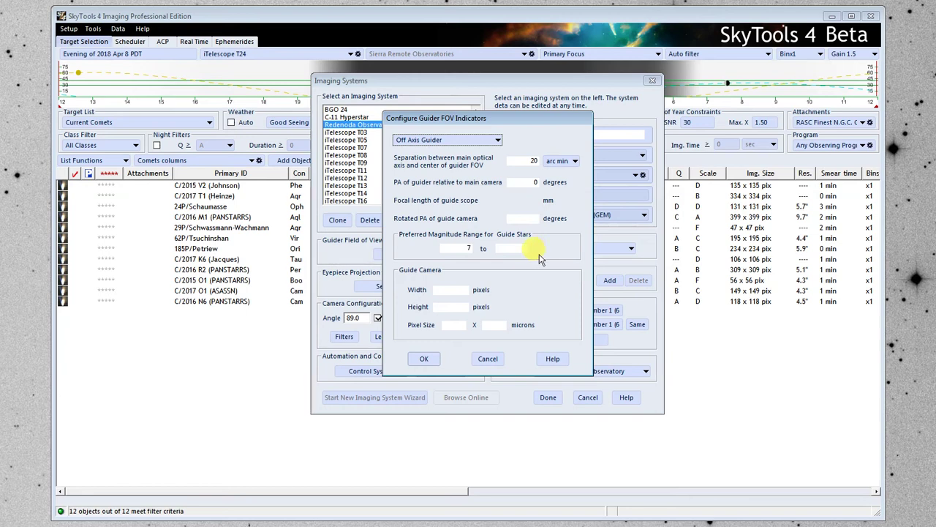
pyautogui.click(516, 249)
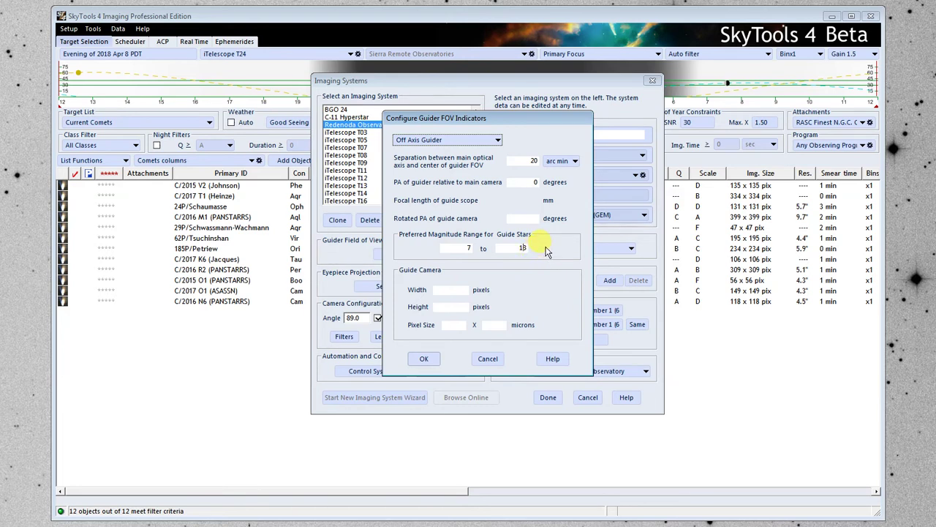
pyautogui.click(453, 289)
pyautogui.write('420')
pyautogui.click(455, 307)
pyautogui.write('4')
pyautogui.press('Tab')
pyautogui.write('8')
pyautogui.press('Tab')
pyautogui.write('8')
pyautogui.click(428, 360)
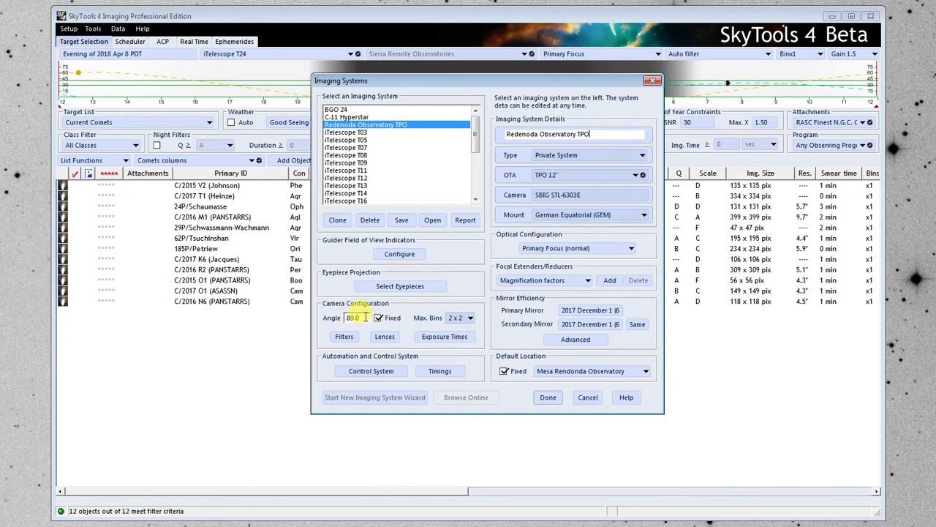
# Unfix the 89.0 camera angle and keep Max. Bins at 2 x 2 after trying 1 x 1.
pyautogui.doubleClick(358, 317)
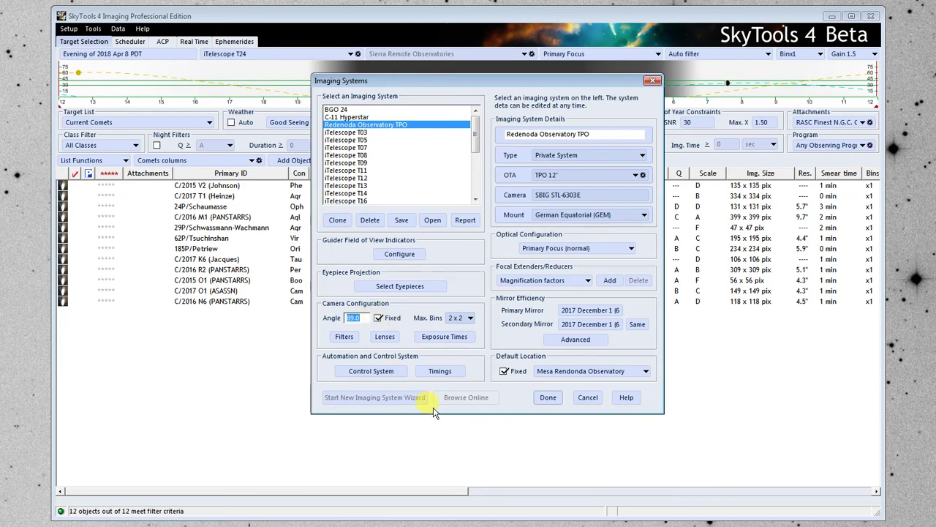
pyautogui.click(378, 317)
pyautogui.click(469, 318)
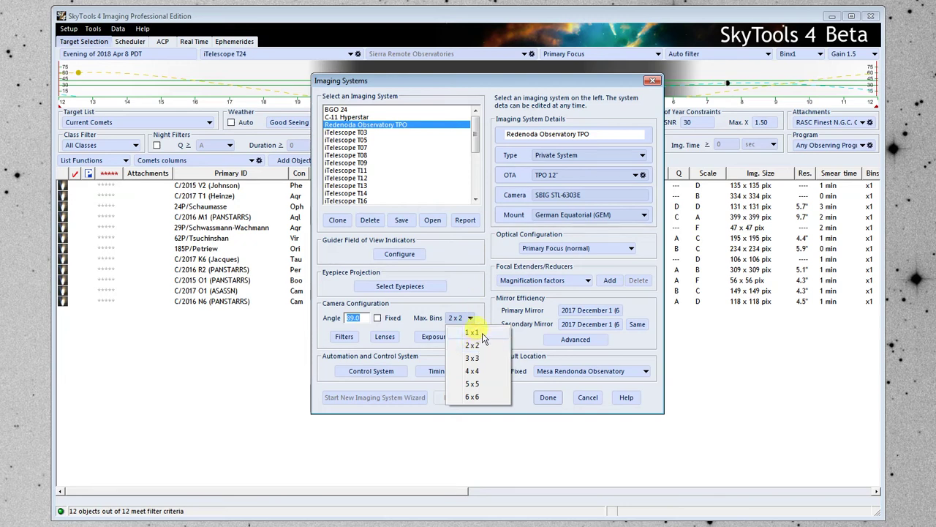
pyautogui.click(474, 333)
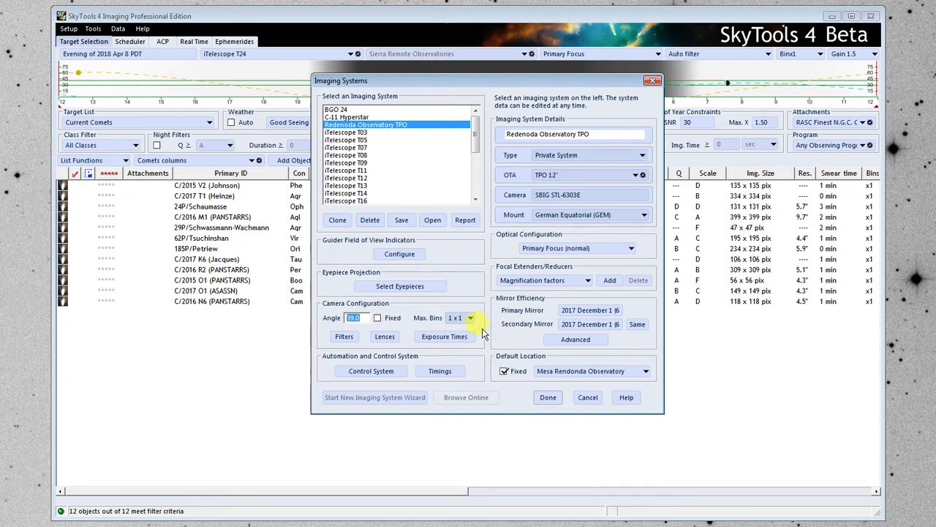
pyautogui.click(471, 318)
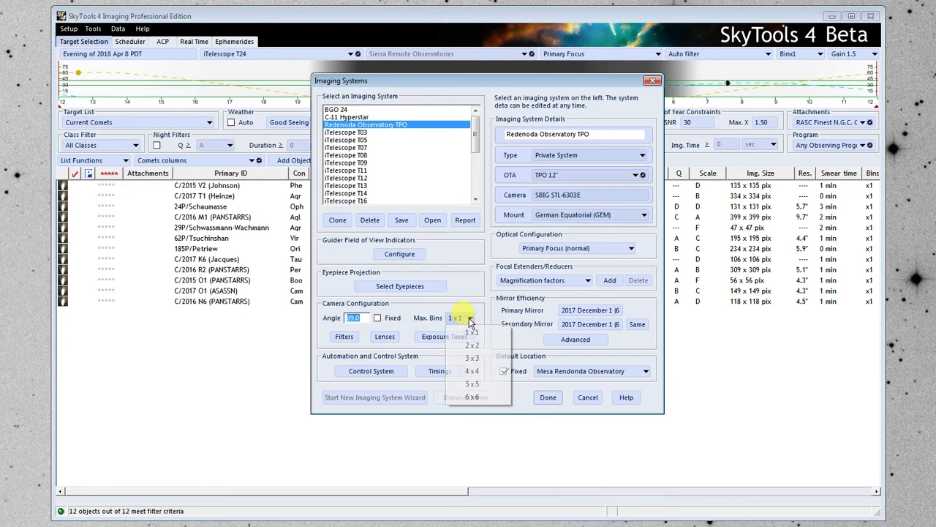
pyautogui.click(473, 346)
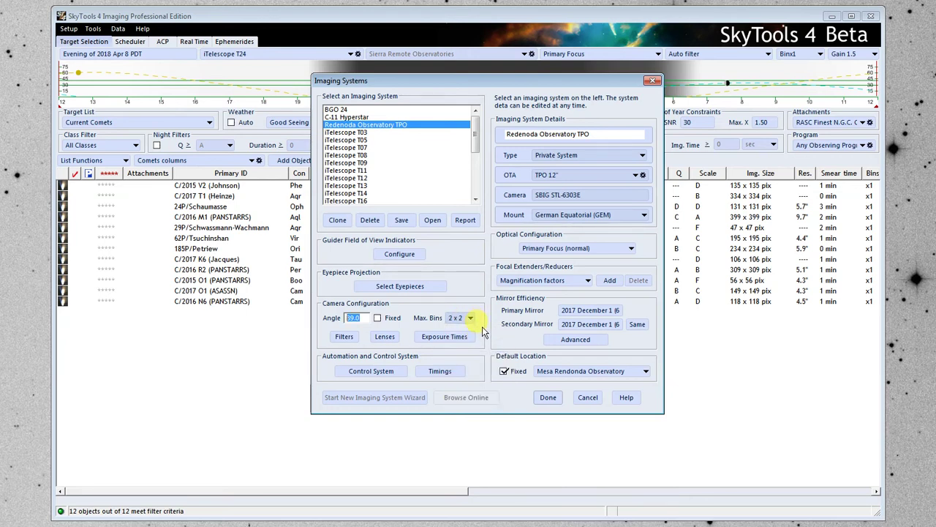
pyautogui.click(470, 318)
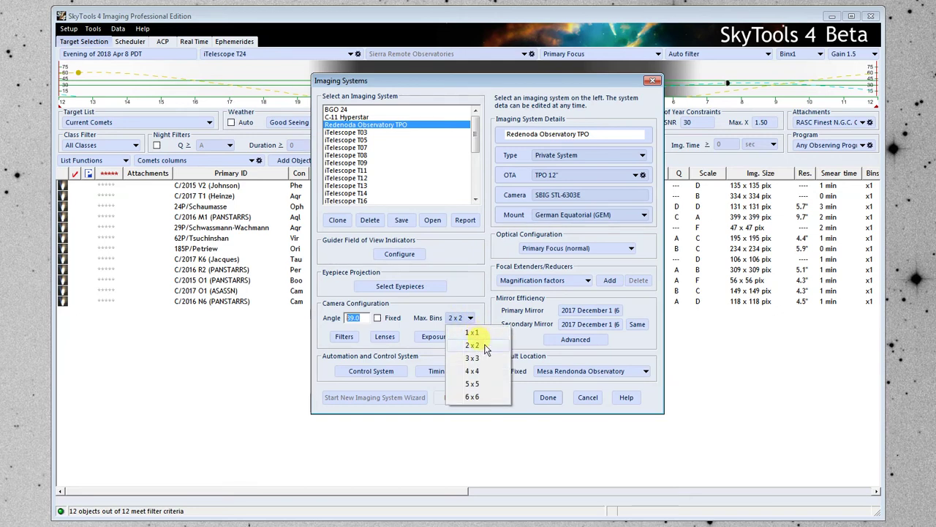
pyautogui.click(486, 348)
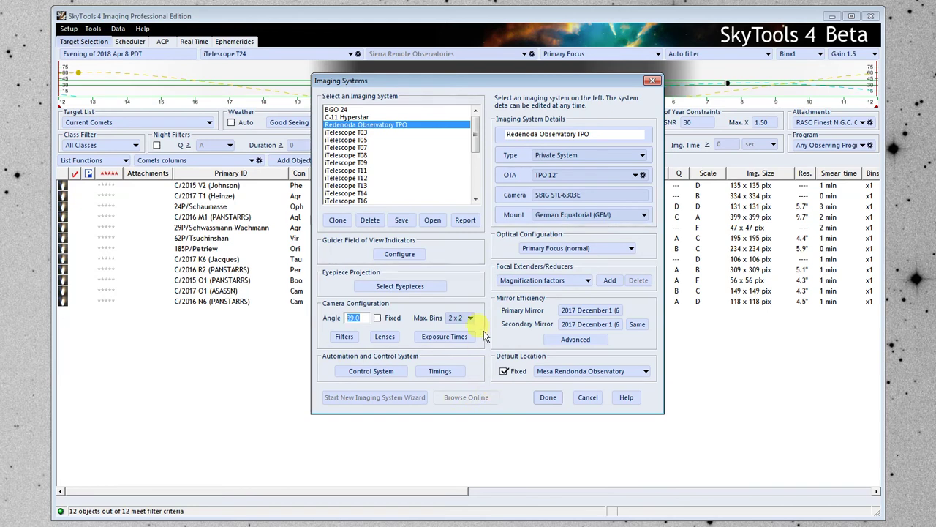
# In Assign Filters, list Available Filters from the shared pool and select Baader Ha 7nm.
pyautogui.click(344, 338)
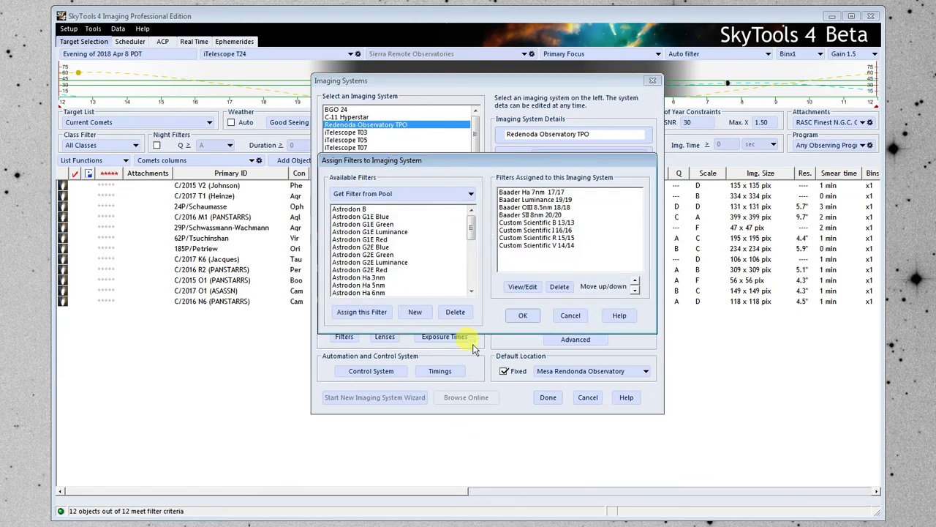
pyautogui.click(413, 196)
pyautogui.click(410, 208)
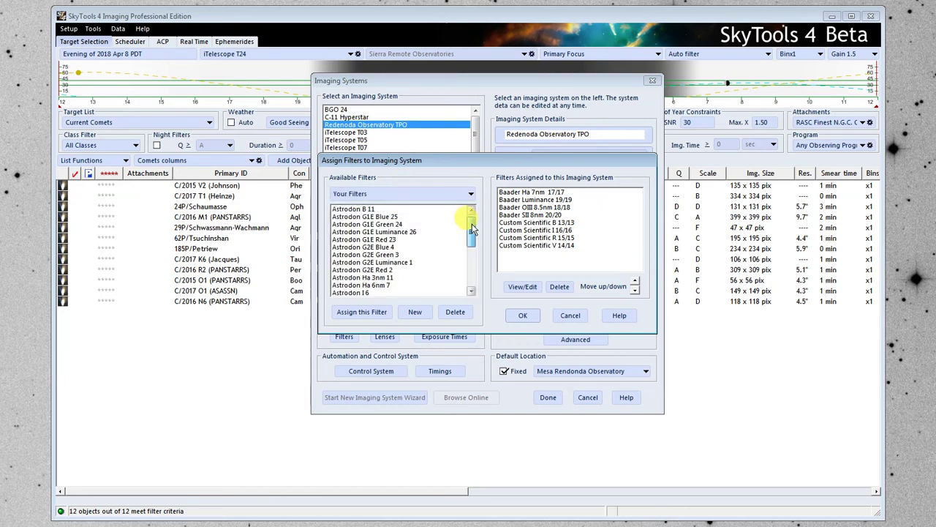
pyautogui.moveTo(472, 229)
pyautogui.mouseDown()
pyautogui.moveTo(474, 296)
pyautogui.moveTo(472, 219)
pyautogui.mouseUp()
pyautogui.click(399, 196)
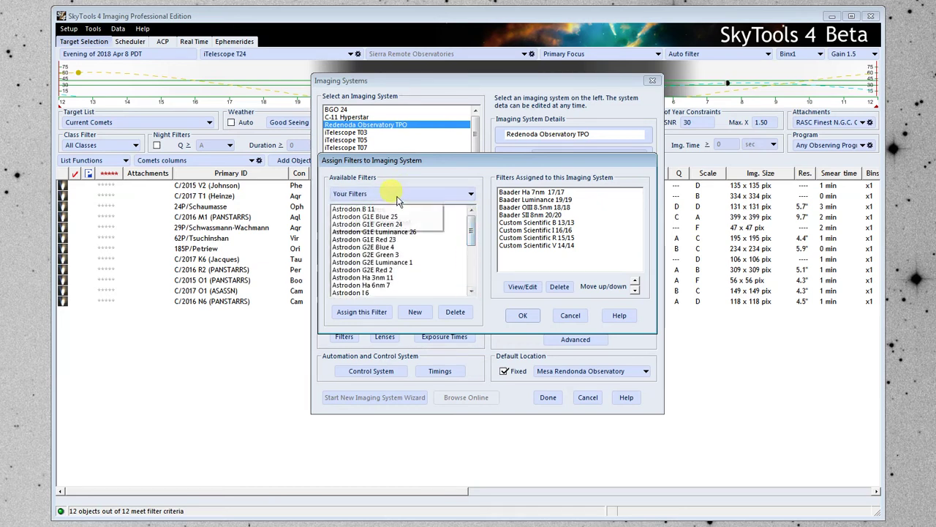
pyautogui.click(403, 222)
pyautogui.moveTo(472, 220)
pyautogui.mouseDown()
pyautogui.moveTo(474, 276)
pyautogui.moveTo(474, 219)
pyautogui.mouseUp()
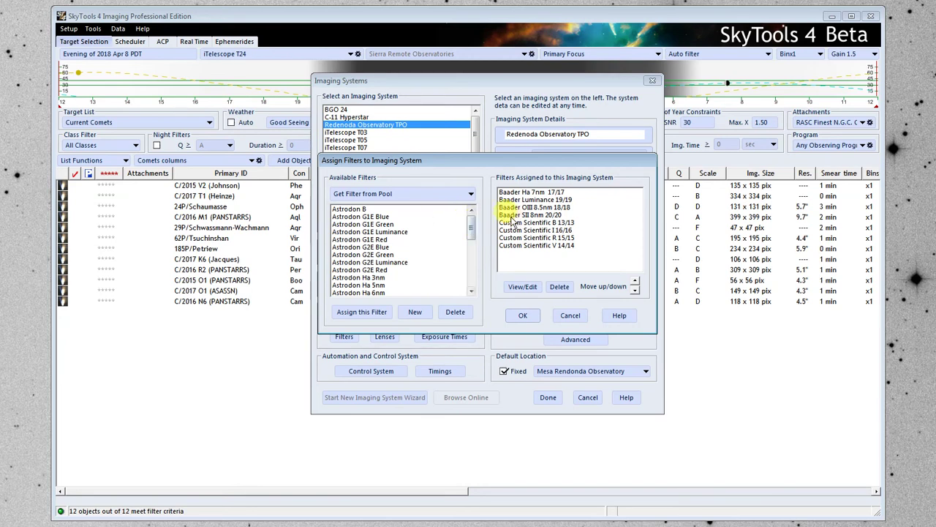
pyautogui.click(540, 193)
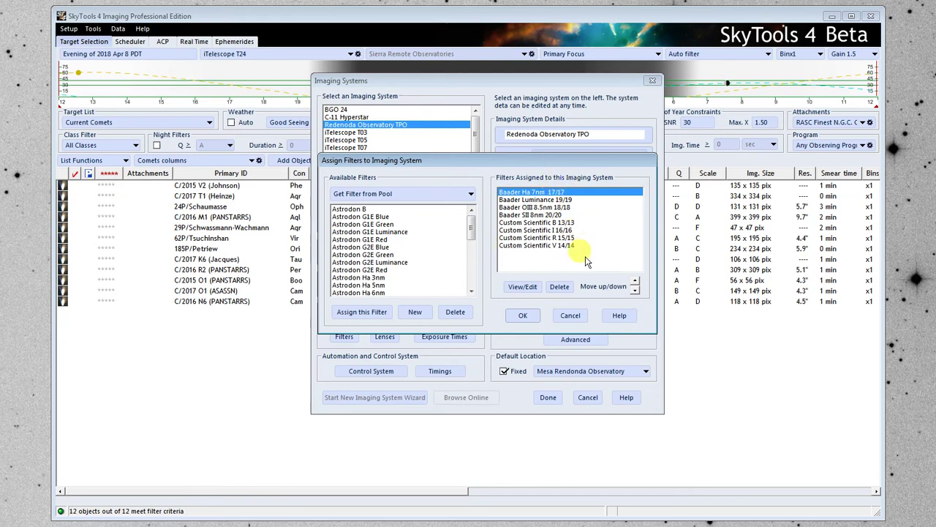
# Remove all assigned Baader and Custom Scientific filters, ending with Custom Scientific V.
pyautogui.click(559, 287)
pyautogui.click(560, 286)
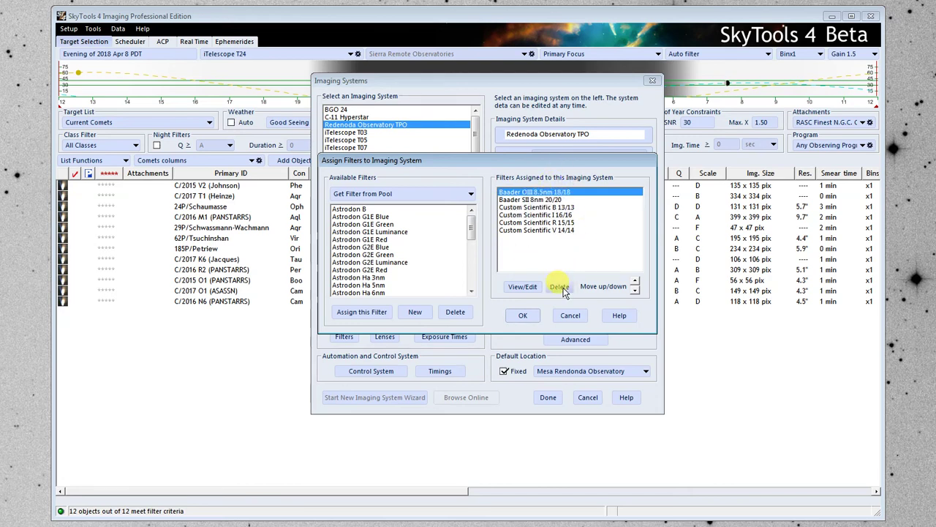
pyautogui.click(559, 287)
pyautogui.click(560, 286)
pyautogui.click(559, 287)
pyautogui.click(560, 287)
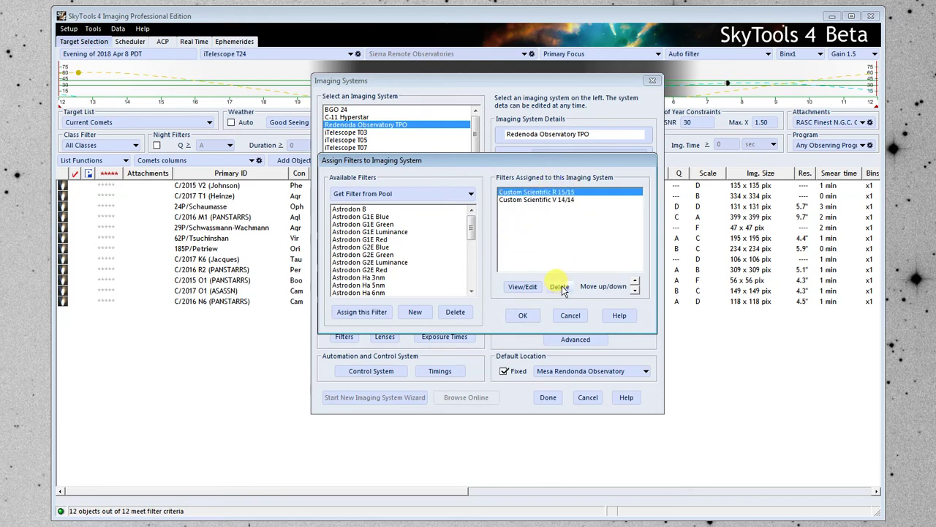
pyautogui.click(560, 287)
pyautogui.click(561, 287)
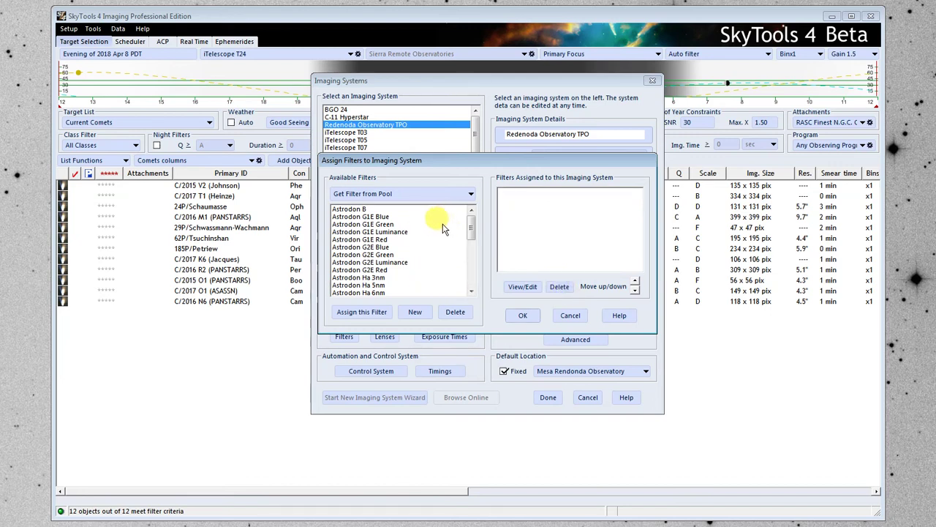
# Assign Astrodon G1E Blue, Green, Luminance and Red to the imaging system.
pyautogui.click(384, 218)
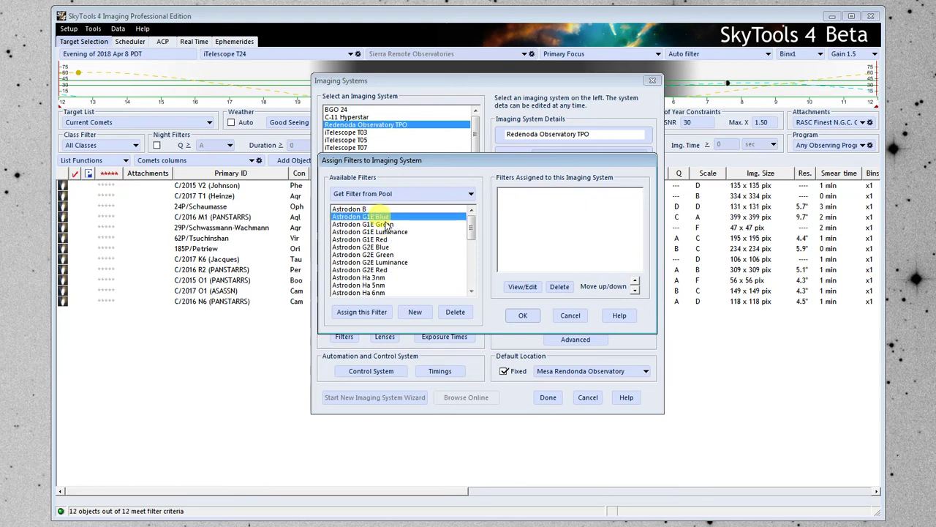
pyautogui.click(385, 225)
pyautogui.click(386, 218)
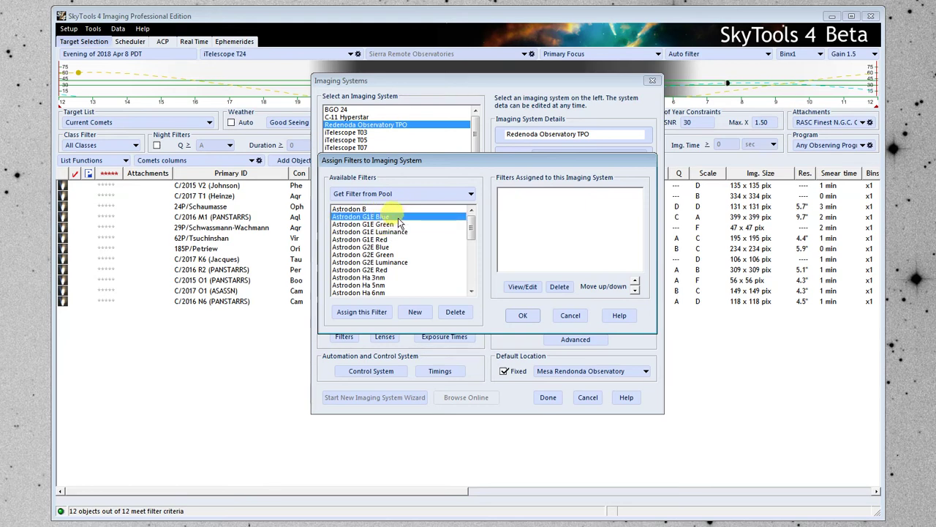
pyautogui.click(377, 224)
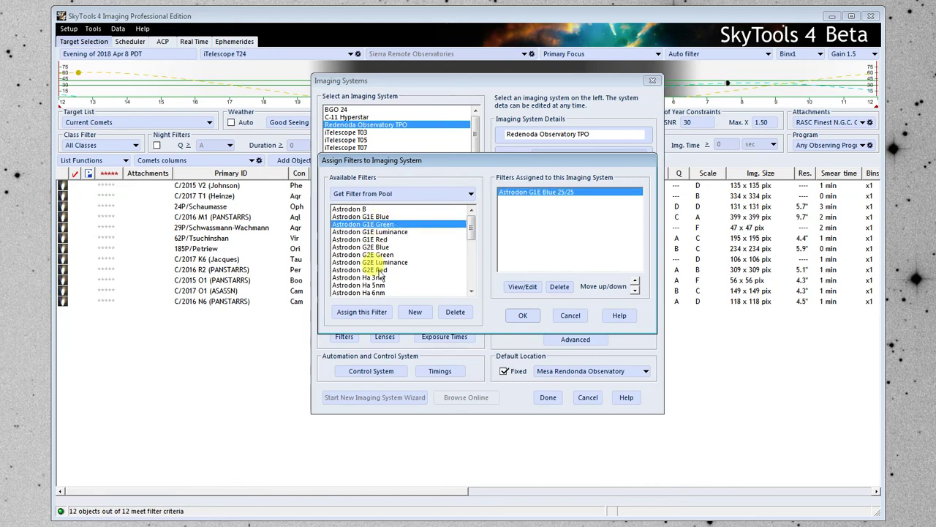
pyautogui.click(369, 312)
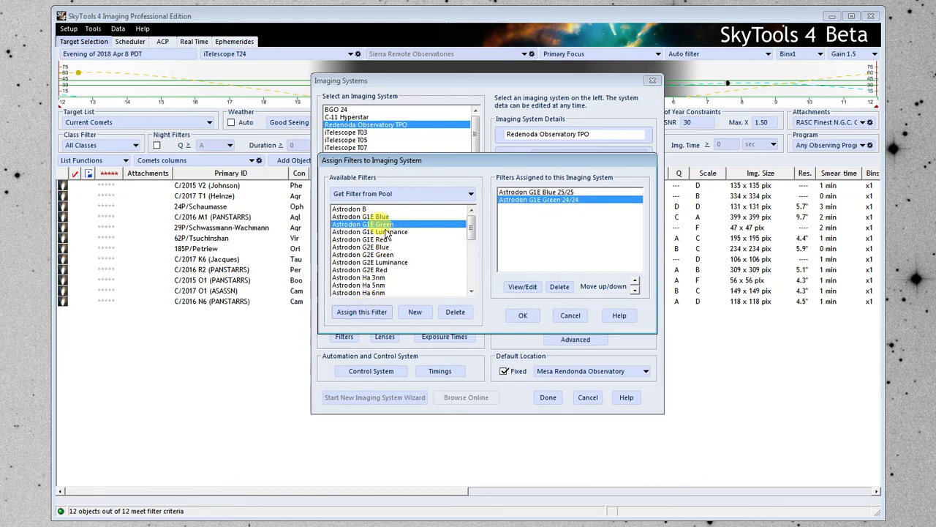
pyautogui.click(380, 232)
pyautogui.click(377, 313)
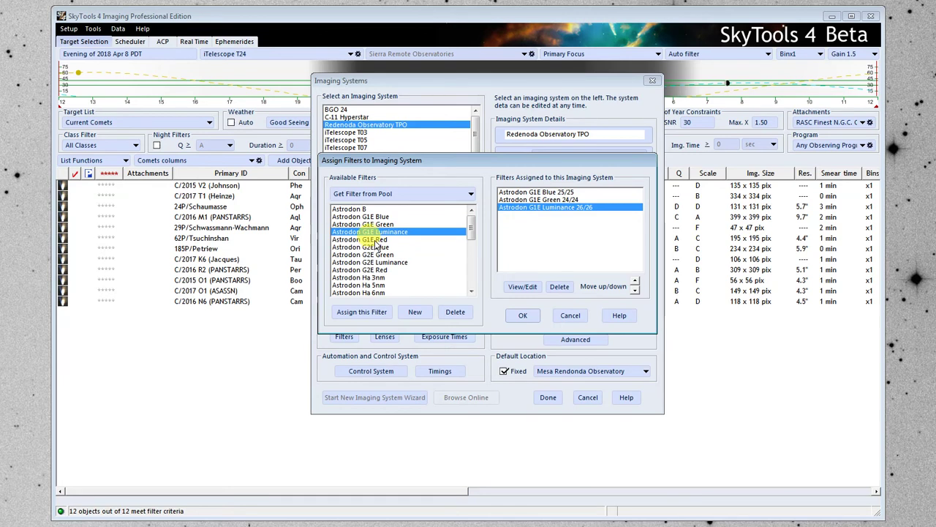
pyautogui.click(377, 239)
pyautogui.click(374, 311)
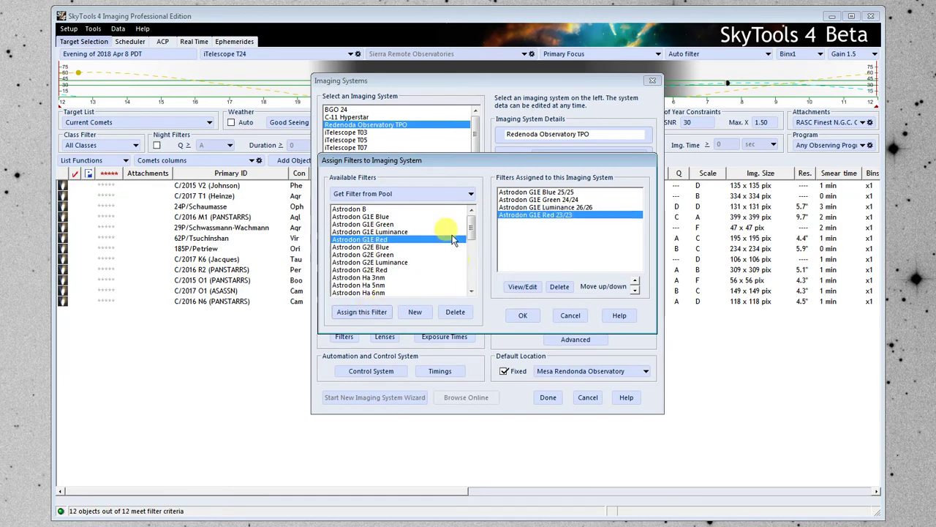
# Assign Astrodon Ha 5nm, OIII 3nm and V, then view the V filter data.
pyautogui.click(376, 285)
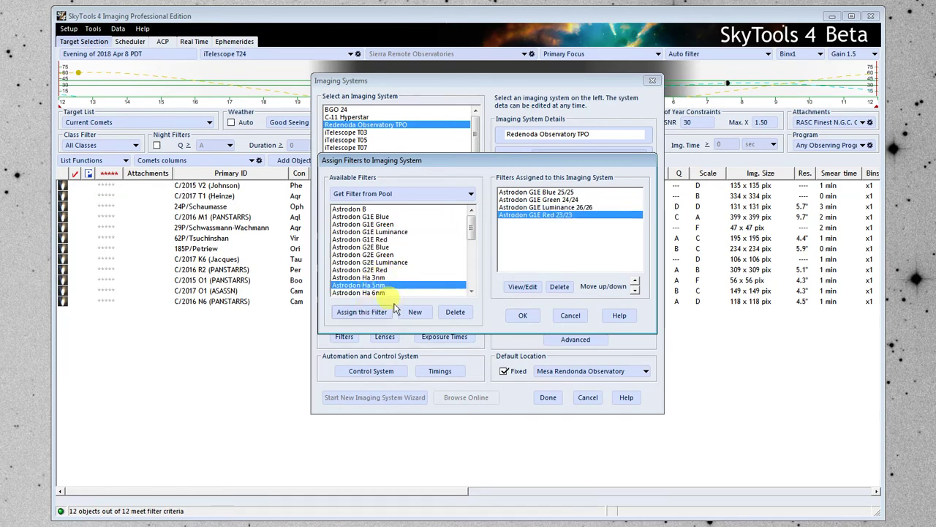
pyautogui.click(375, 313)
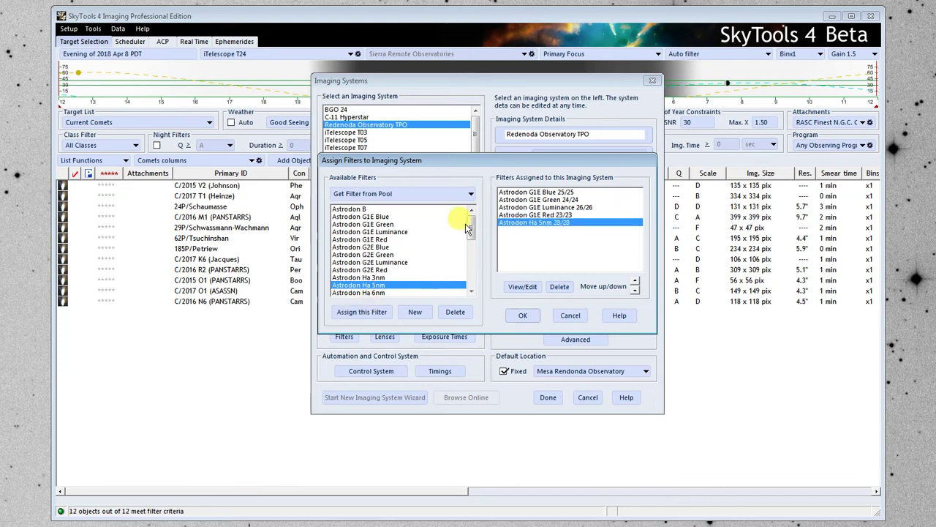
pyautogui.scroll(-2, 377, 270)
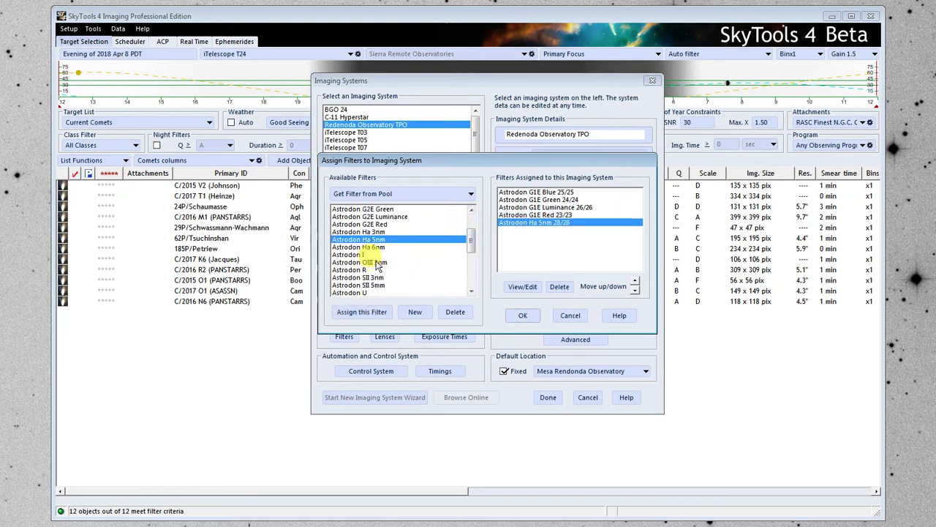
pyautogui.click(374, 263)
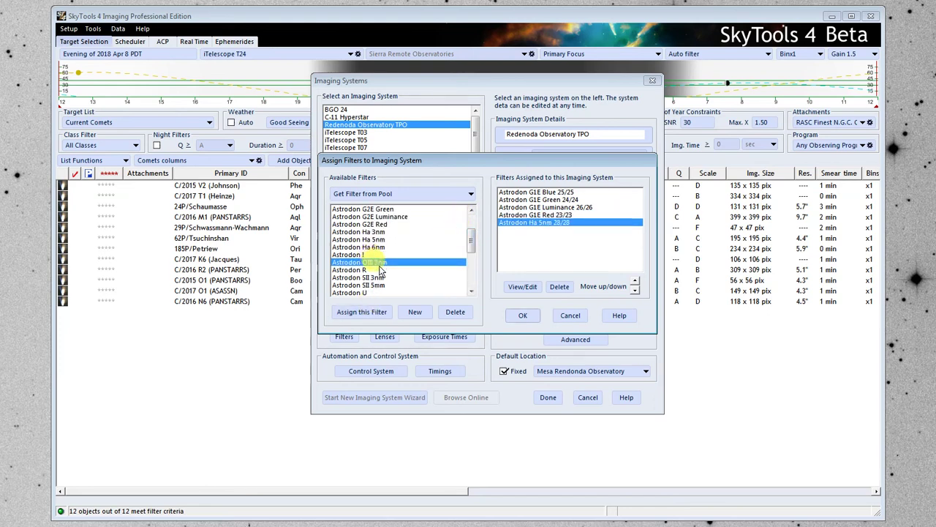
pyautogui.click(375, 315)
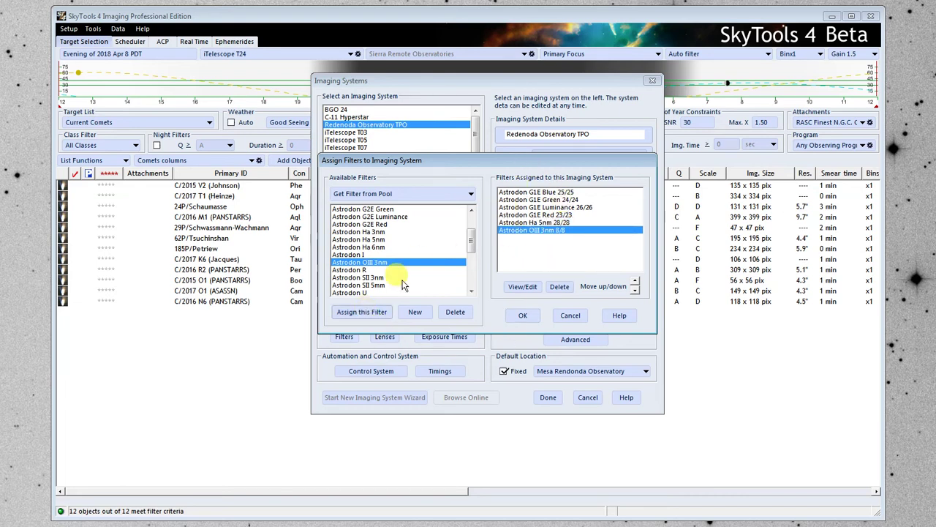
pyautogui.scroll(-2, 460, 250)
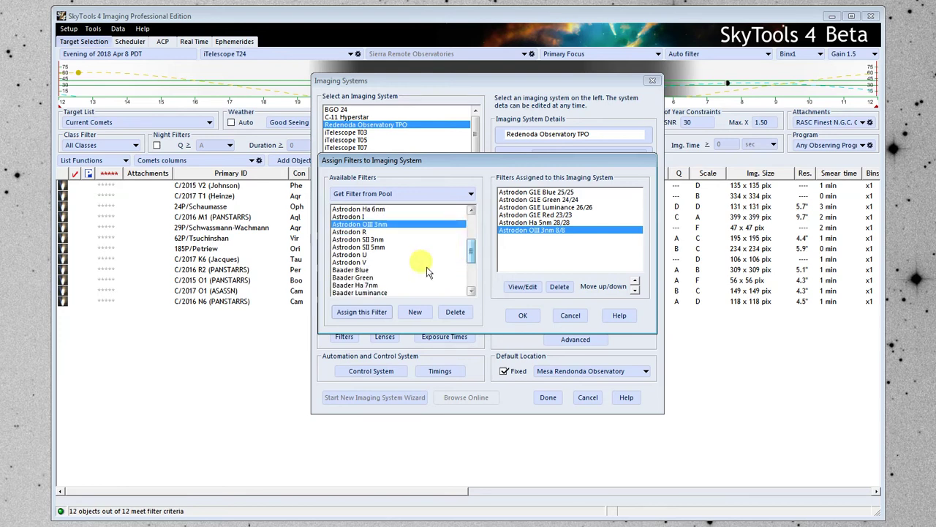
pyautogui.click(358, 263)
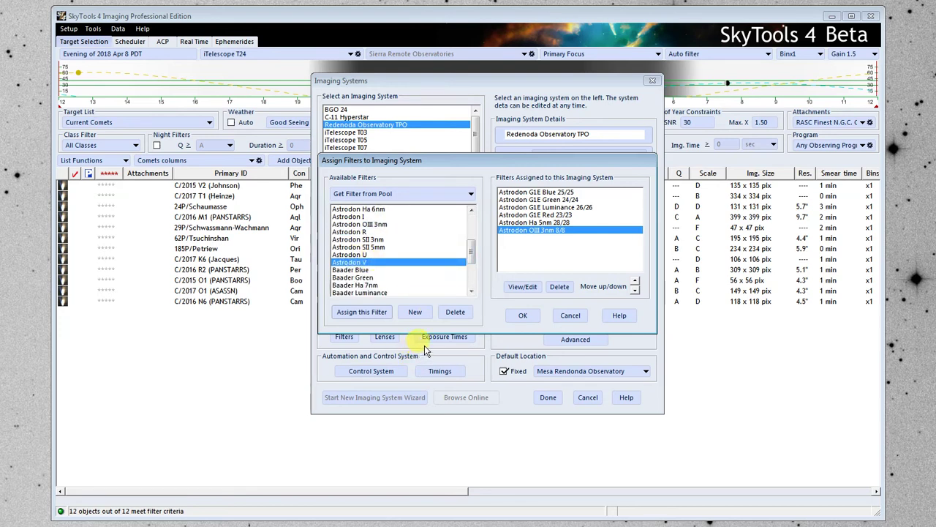
pyautogui.click(375, 313)
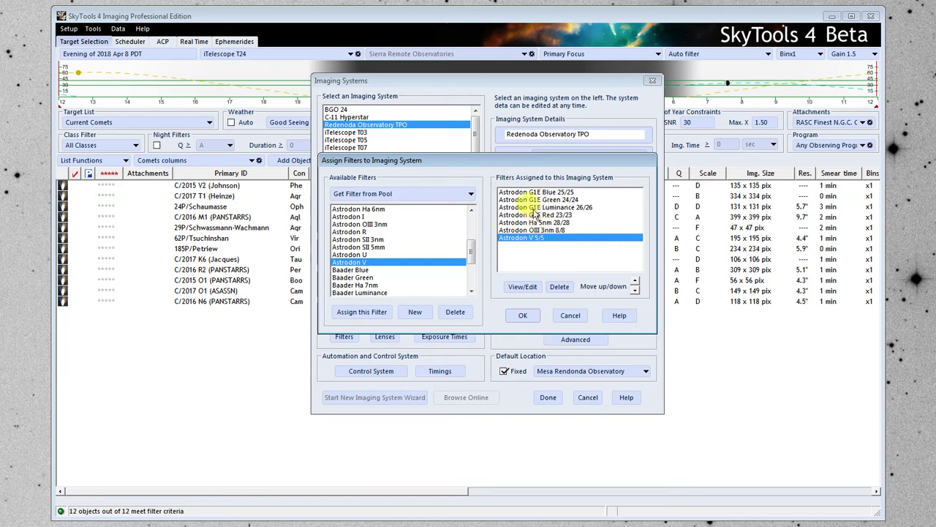
pyautogui.click(527, 287)
pyautogui.moveTo(479, 179); pyautogui.dragTo(505, 181)
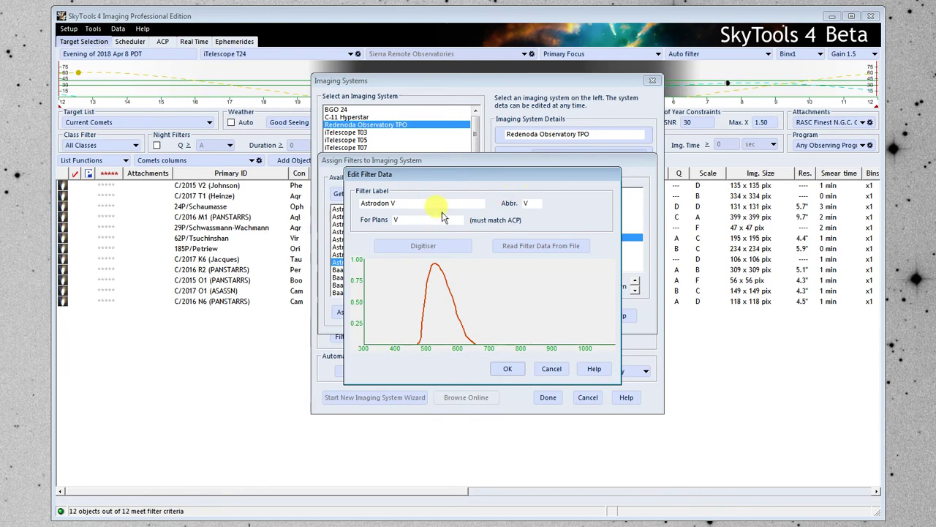
pyautogui.click(401, 203)
pyautogui.click(408, 220)
pyautogui.doubleClick(417, 220)
pyautogui.click(512, 373)
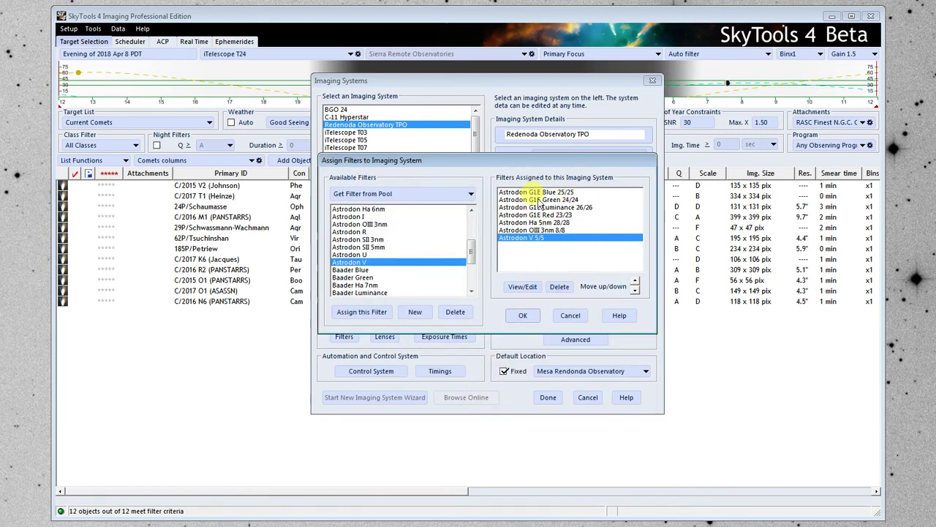
# Save the new filter assignment and allow sub exposures within a range.
pyautogui.click(529, 320)
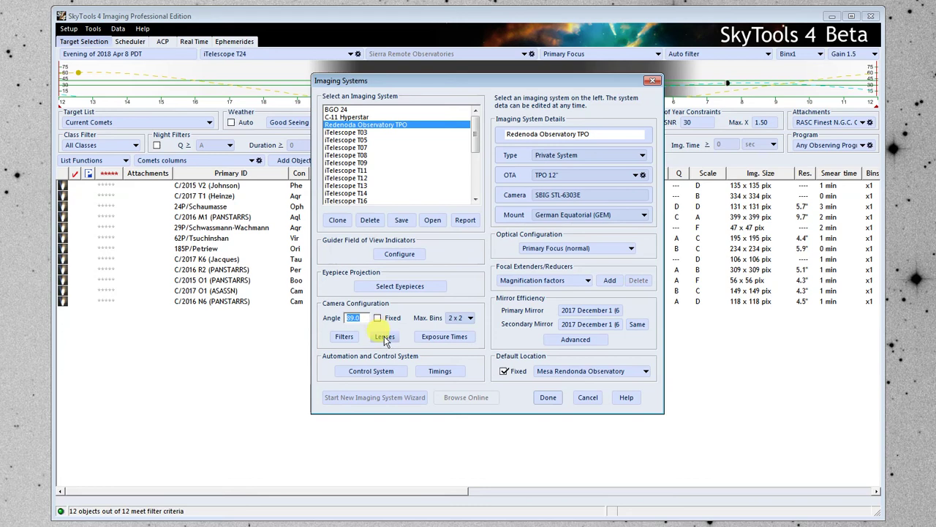
pyautogui.click(454, 338)
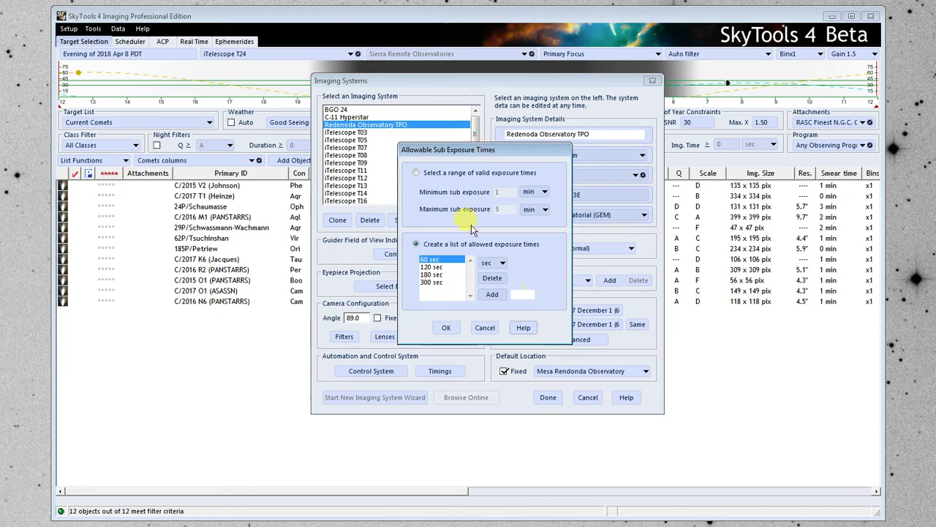
pyautogui.click(416, 173)
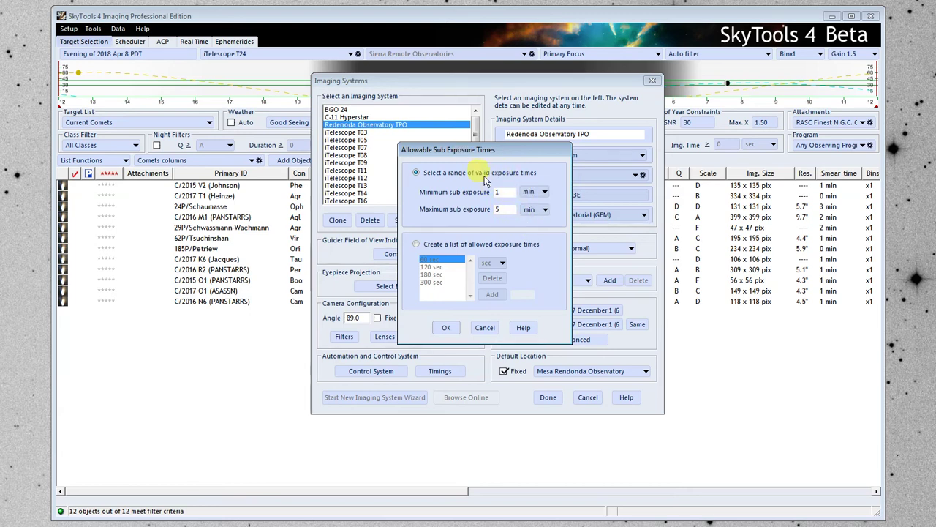
# Set the minimum sub exposure unit to seconds, then switch to a list of allowed exposures.
pyautogui.click(534, 194)
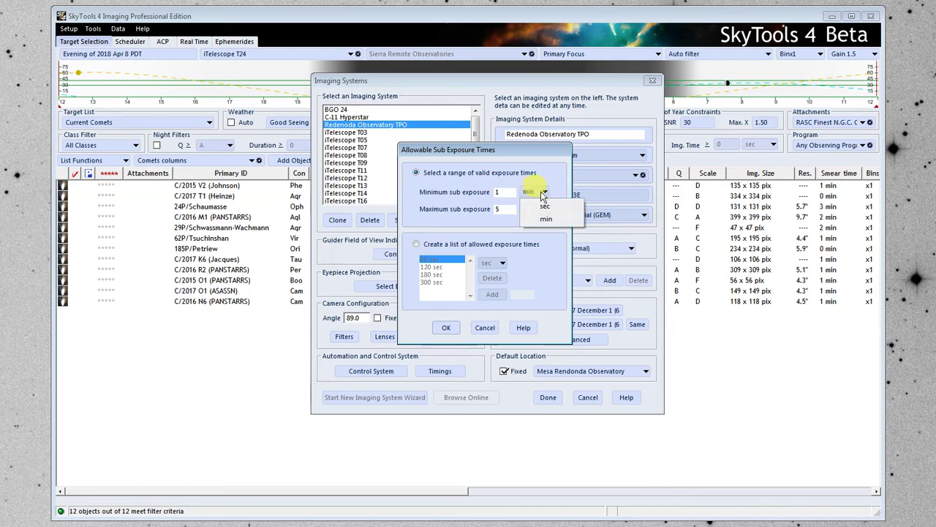
pyautogui.click(542, 203)
pyautogui.doubleClick(509, 192)
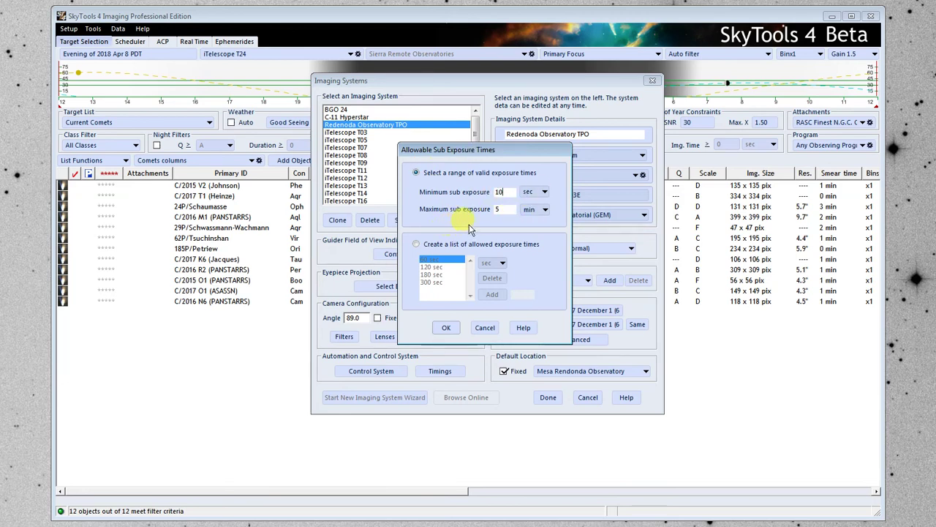
pyautogui.click(419, 245)
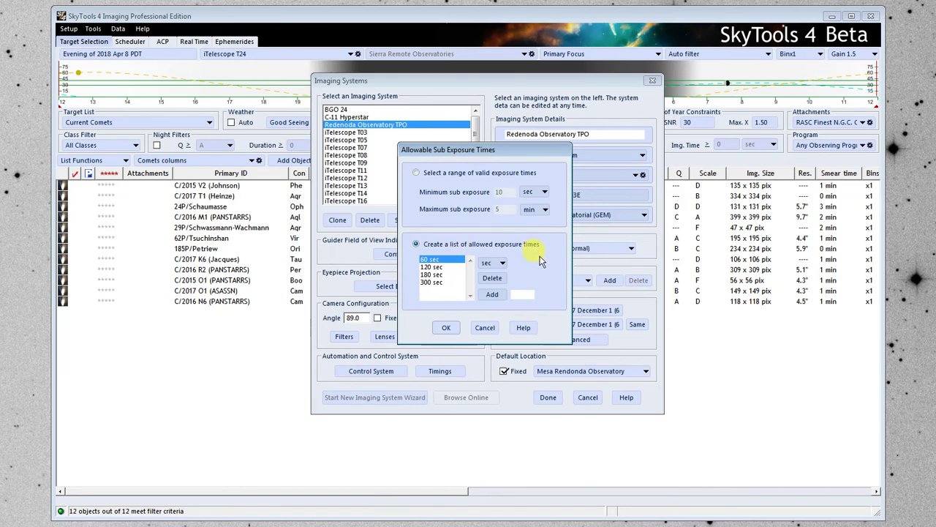
# Remove the existing 300 sec and 60 sec entries from the allowed exposure list.
pyautogui.click(492, 296)
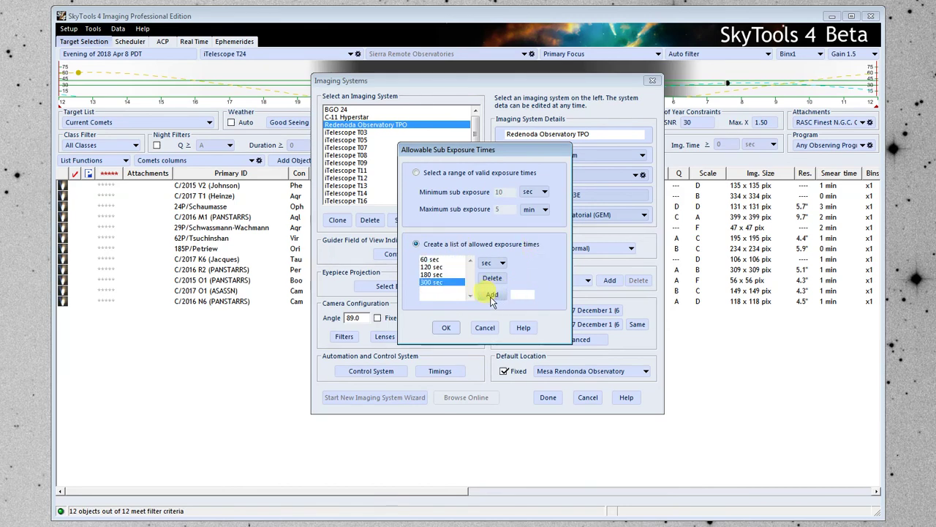
pyautogui.click(492, 281)
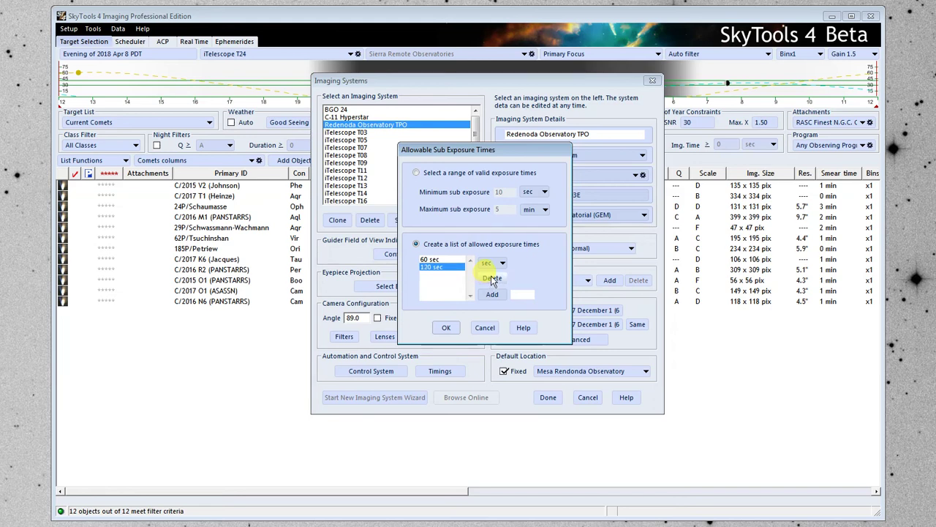
pyautogui.click(492, 279)
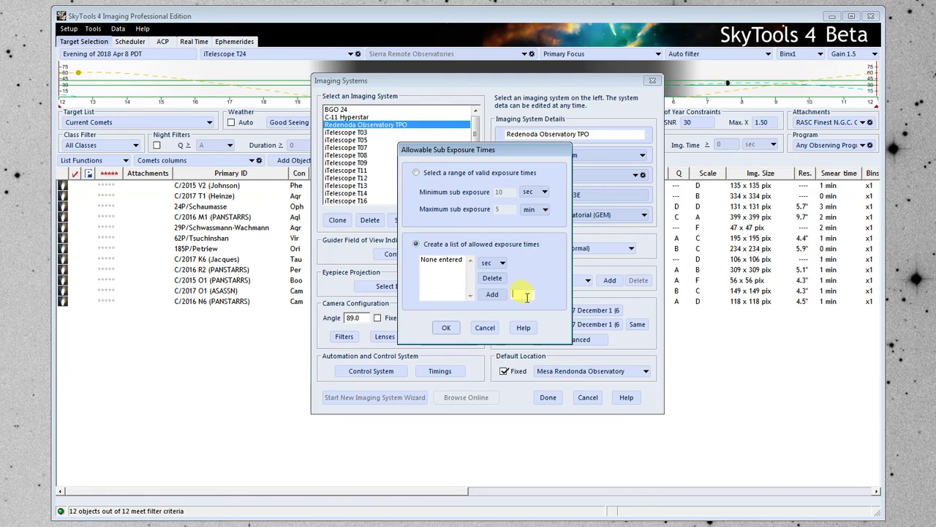
# Add 60, 120, 180 and 300 sec to the allowed exposure list.
pyautogui.write('60')
pyautogui.click(492, 293)
pyautogui.doubleClick(518, 294)
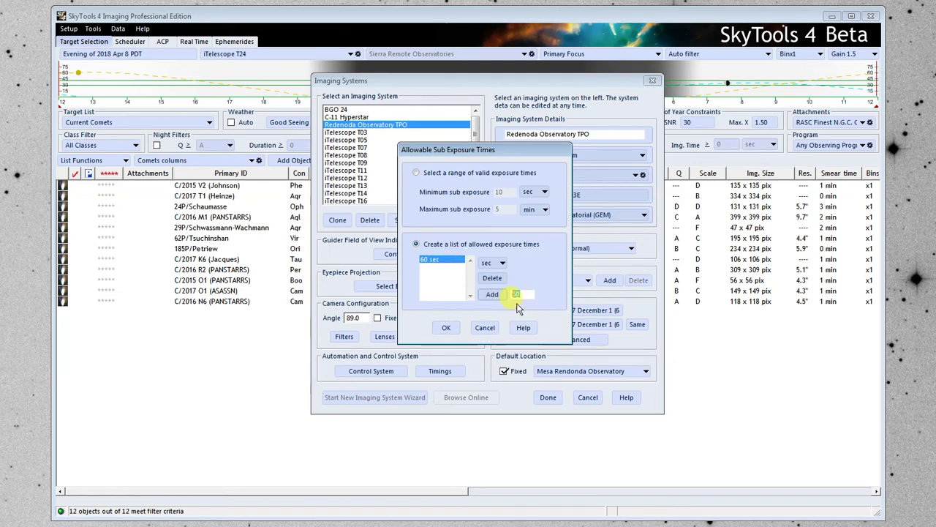
pyautogui.write('120')
pyautogui.click(492, 294)
pyautogui.doubleClick(518, 293)
pyautogui.write('180')
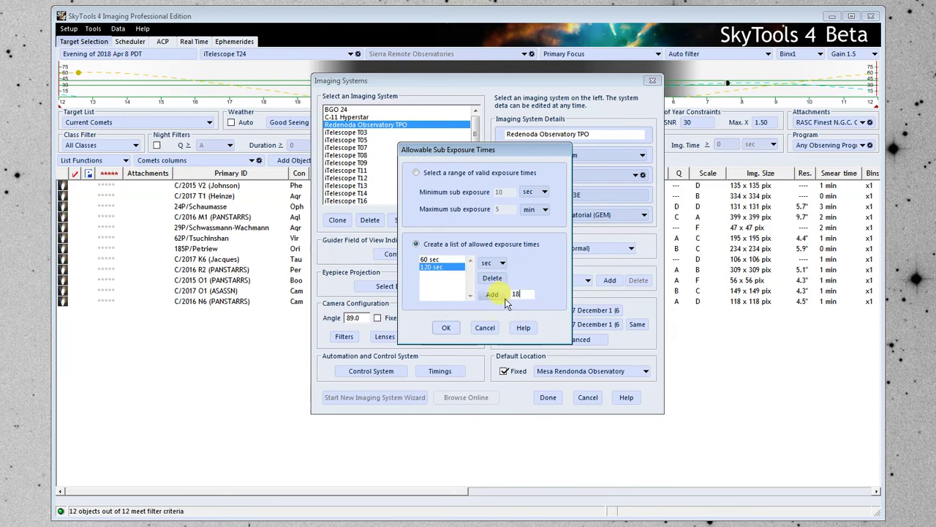
pyautogui.click(492, 293)
pyautogui.doubleClick(532, 293)
pyautogui.write('300')
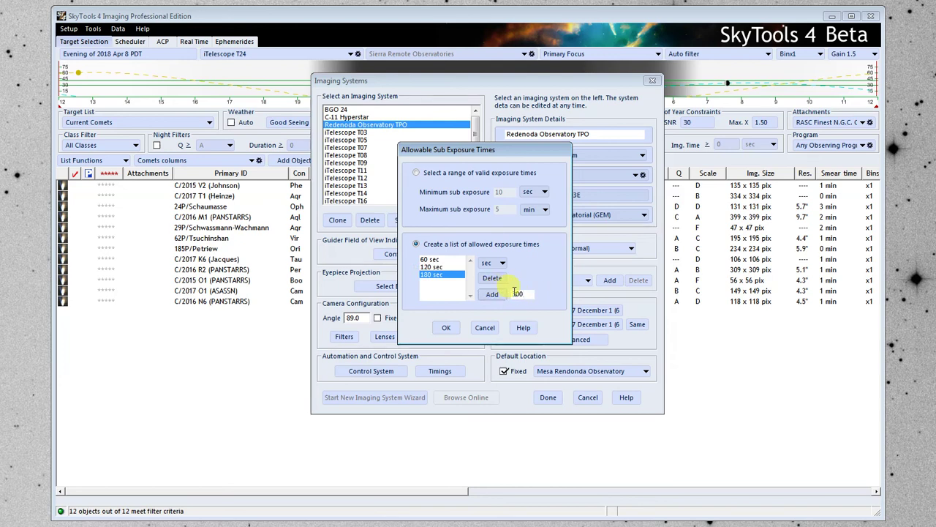
pyautogui.click(493, 295)
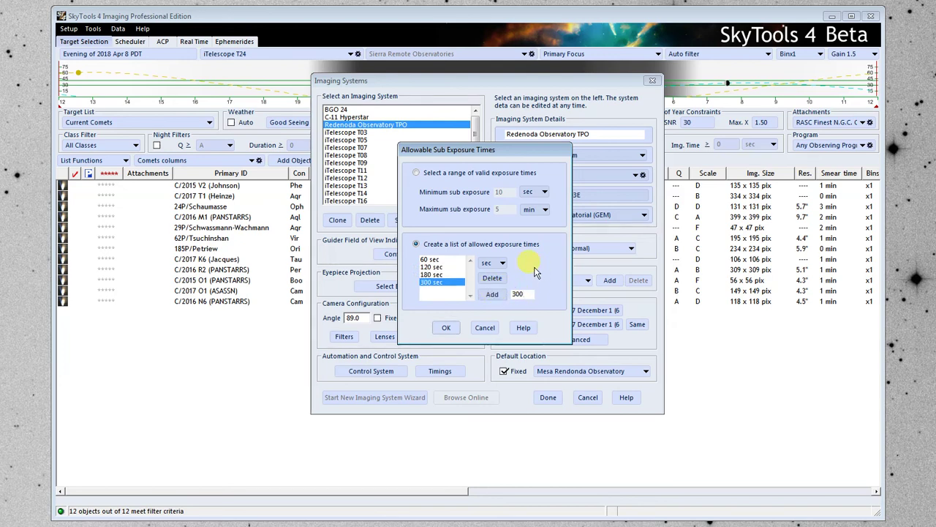
# Switch to a sub exposure range of 30 sec minimum to 10 min maximum and confirm.
pyautogui.click(443, 261)
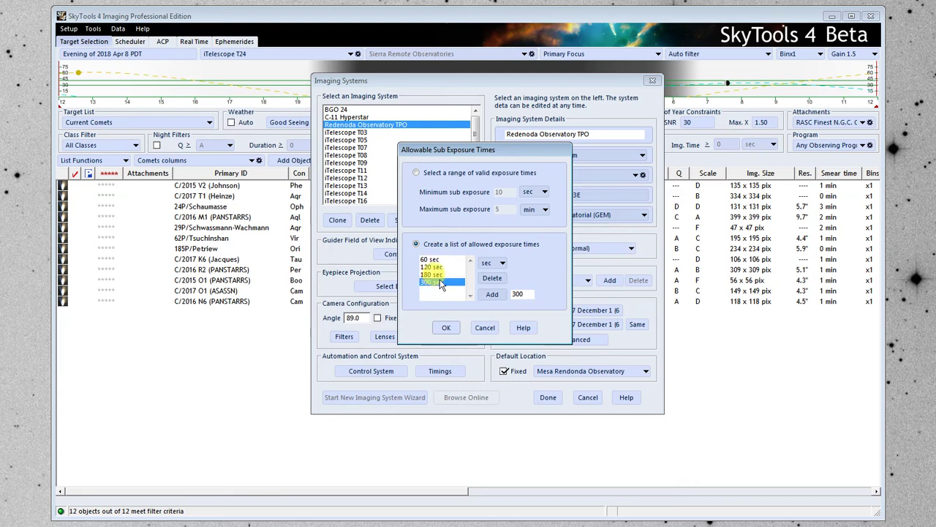
pyautogui.click(439, 268)
pyautogui.click(439, 276)
pyautogui.click(440, 282)
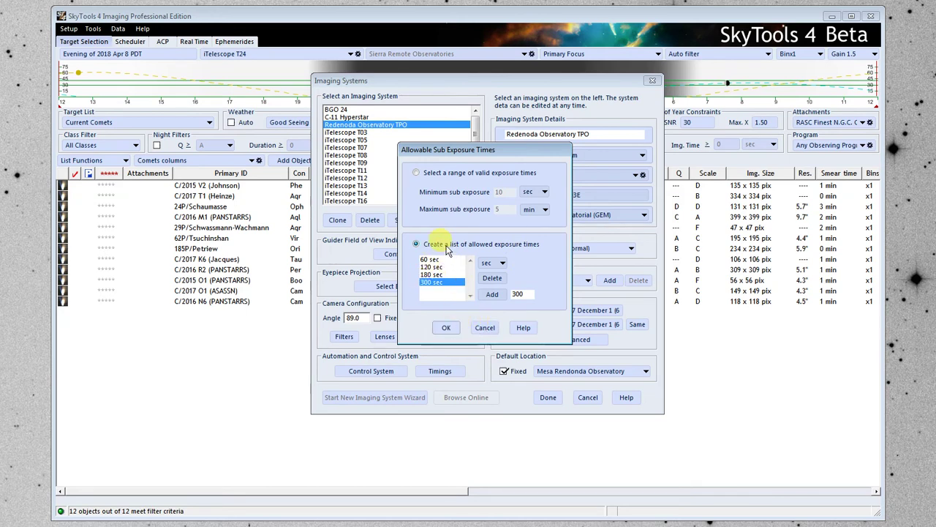
pyautogui.click(416, 173)
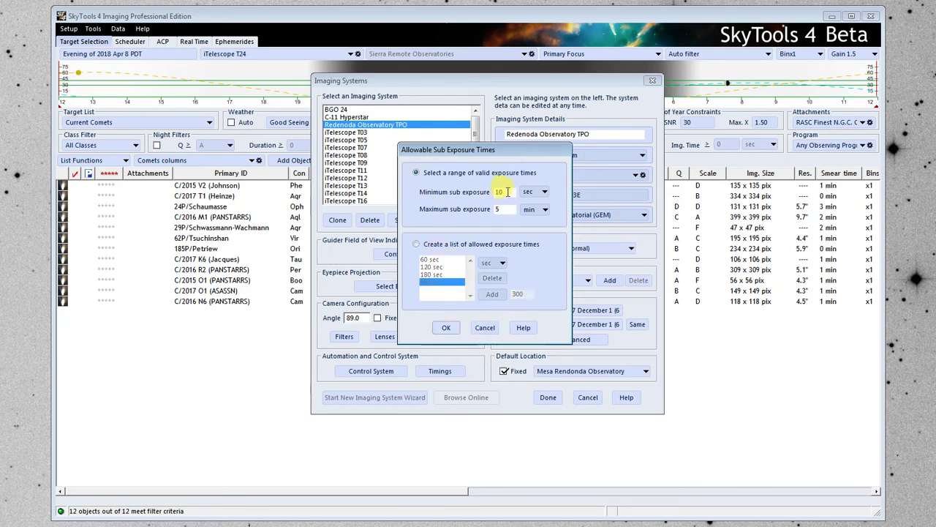
pyautogui.write('30')
pyautogui.press('Tab')
pyautogui.write('10')
pyautogui.click(450, 328)
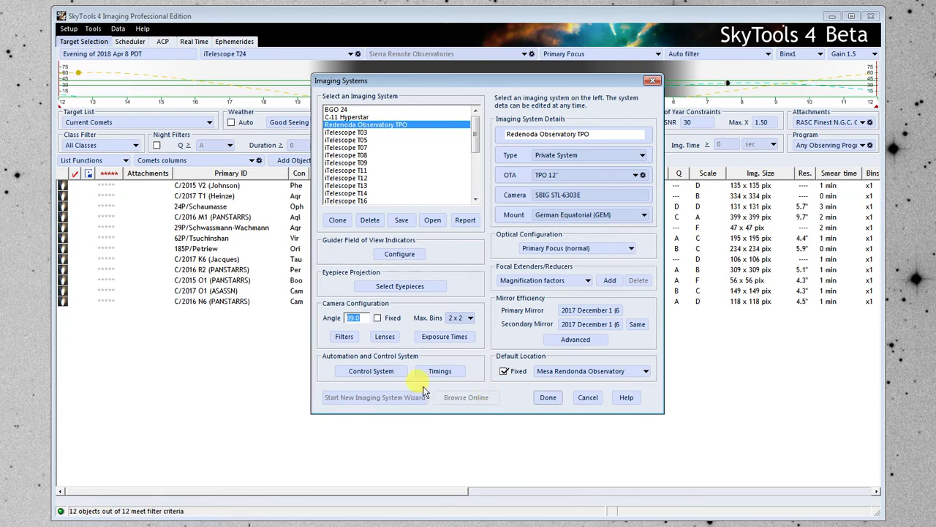
# Set the automation control system to Real Time Control.
pyautogui.click(374, 372)
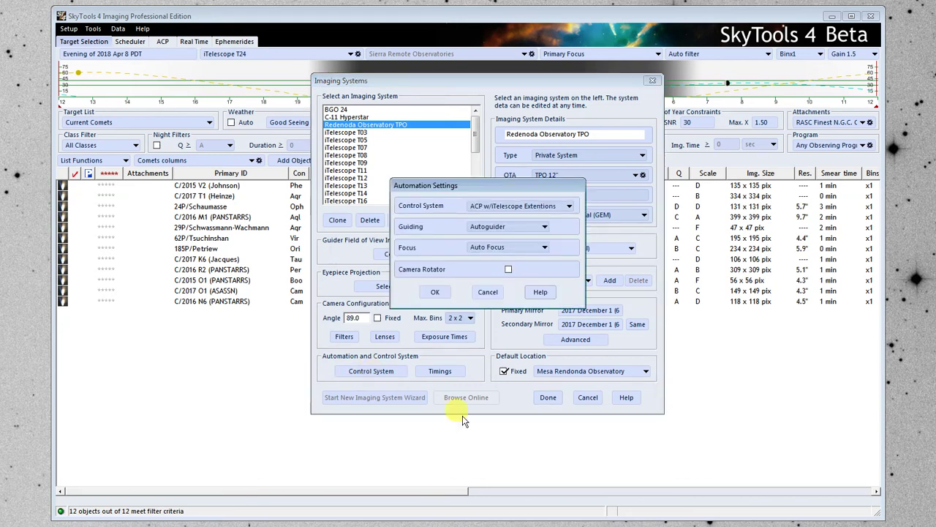
pyautogui.click(569, 208)
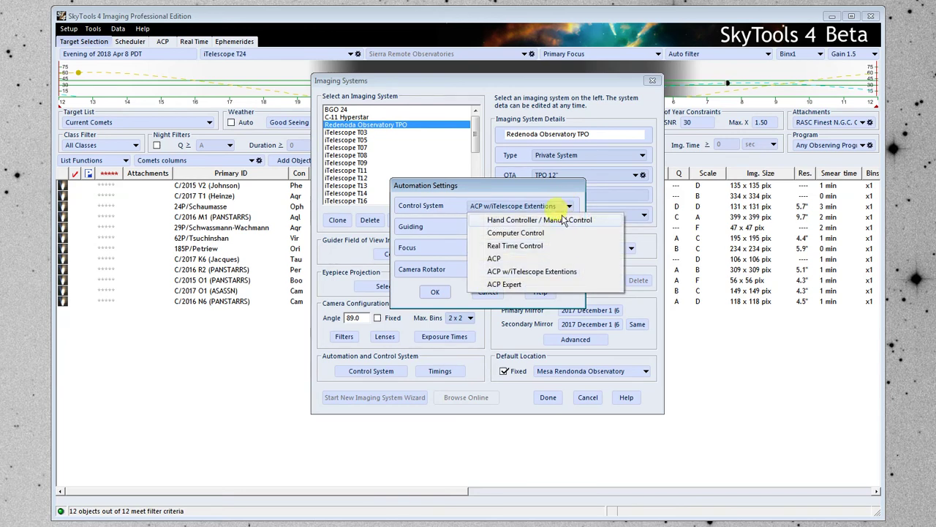
pyautogui.click(572, 225)
pyautogui.click(560, 209)
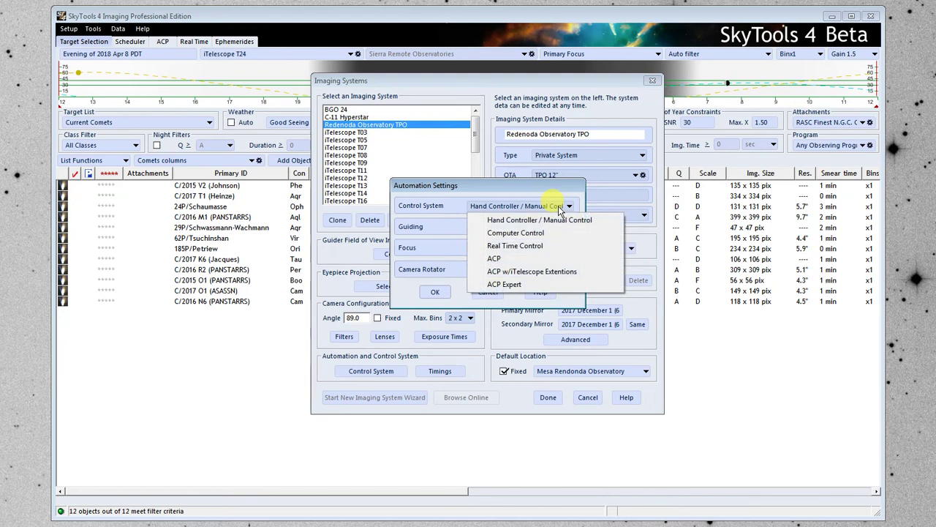
pyautogui.click(547, 247)
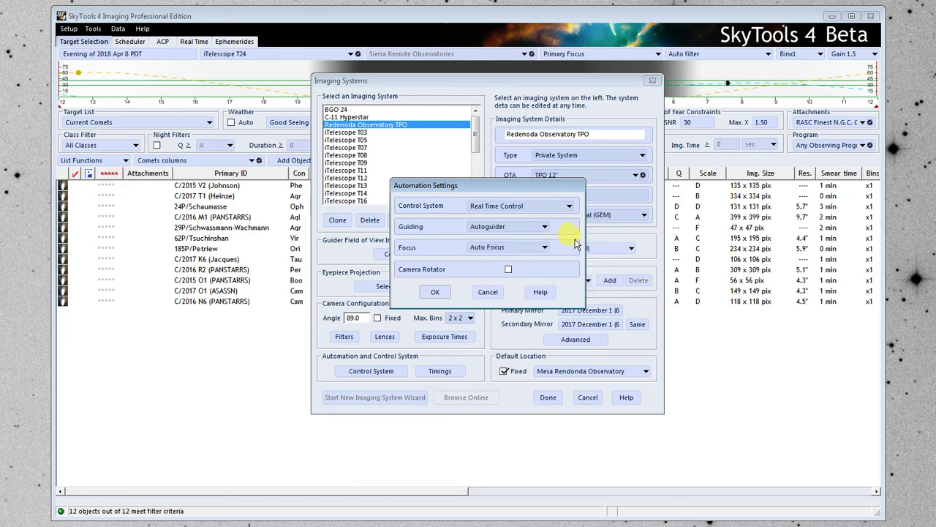
pyautogui.click(527, 209)
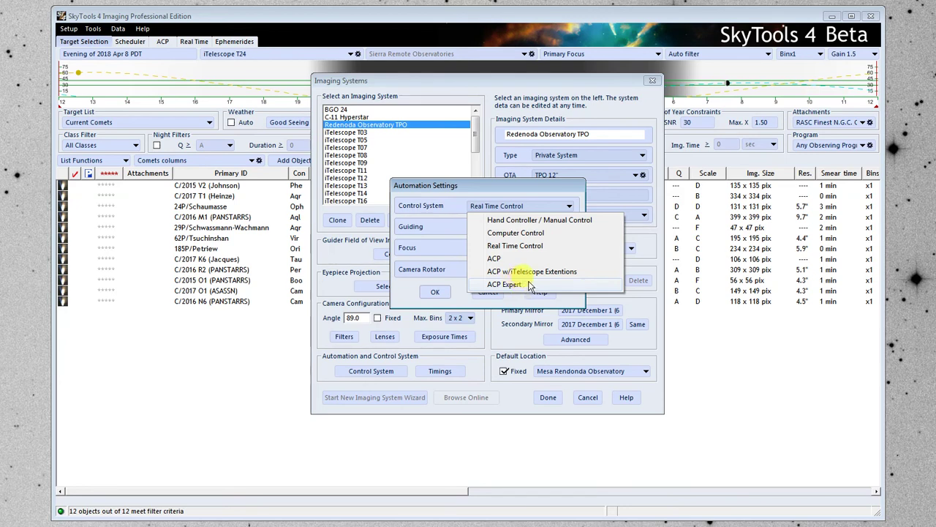
pyautogui.click(544, 246)
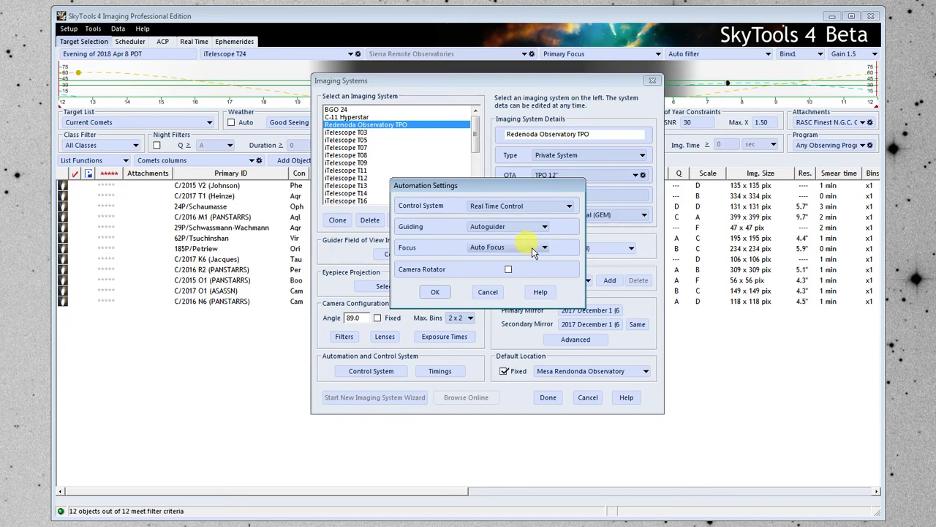
# Keep Auto Focus, enable the camera rotator and confirm the automation settings.
pyautogui.click(533, 250)
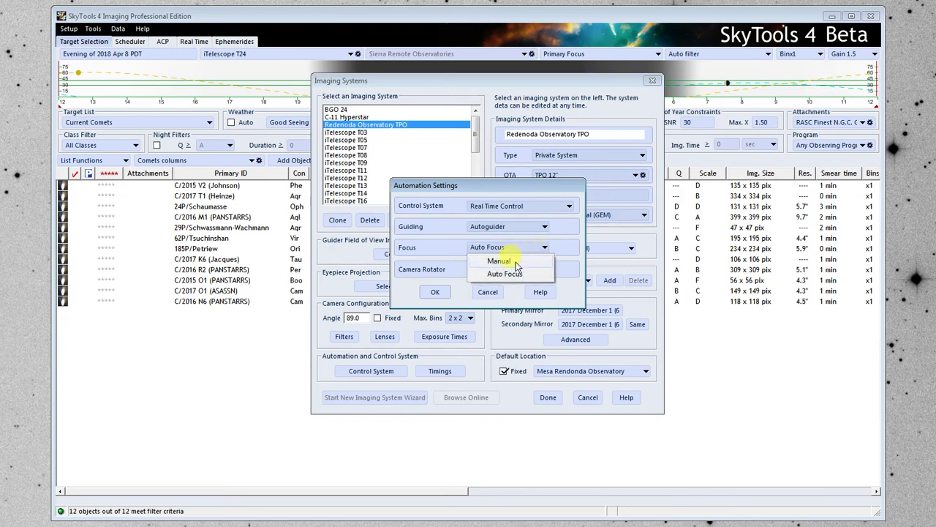
pyautogui.click(545, 273)
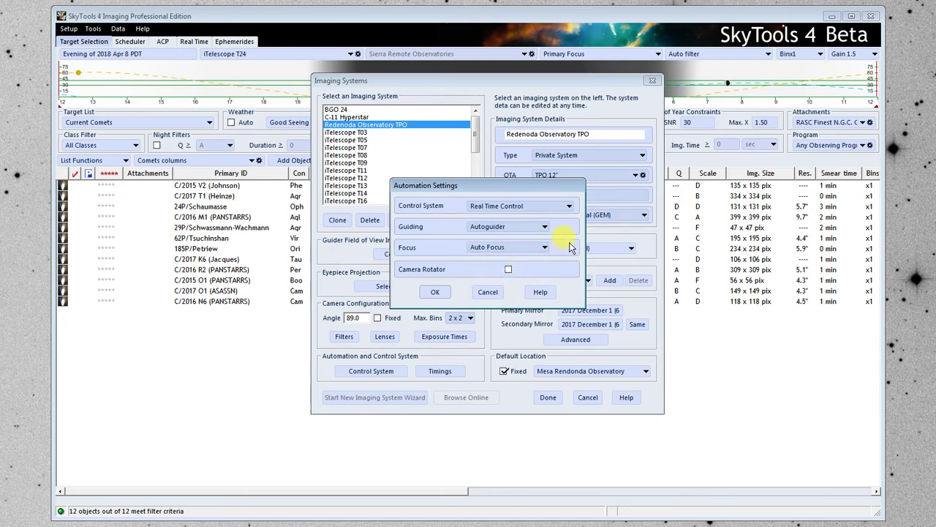
pyautogui.click(509, 269)
pyautogui.click(437, 293)
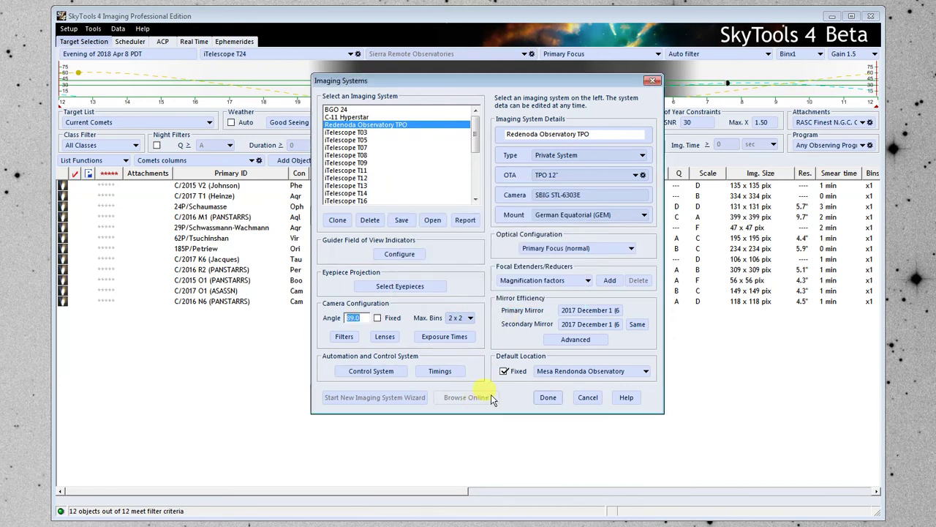
pyautogui.click(439, 371)
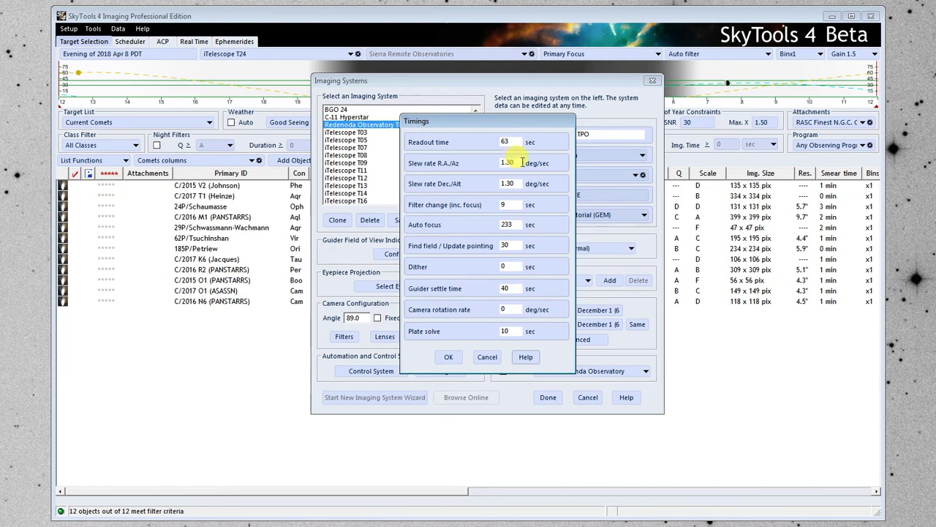
# Inspect the R.A./Az and Dec./Alt slew rate fields in the Timings dialog.
pyautogui.click(522, 163)
pyautogui.press('Tab')
pyautogui.doubleClick(521, 162)
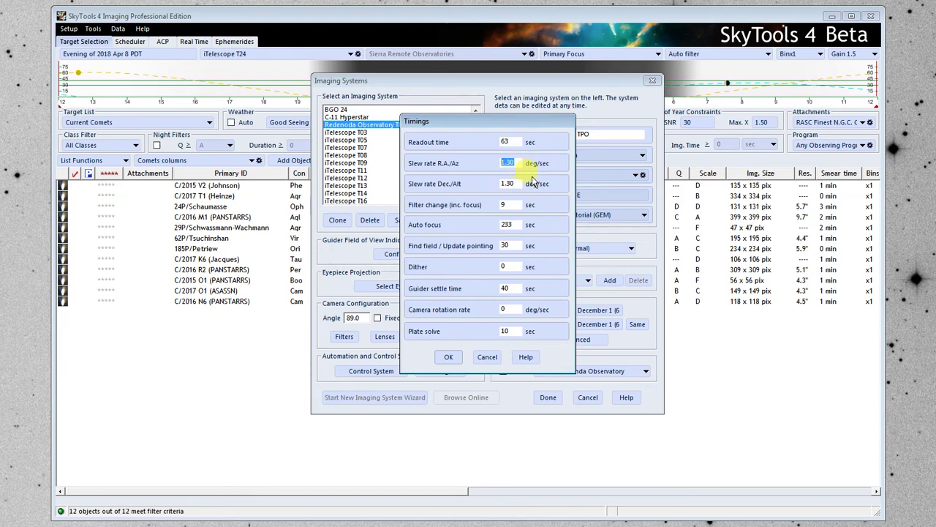
pyautogui.click(512, 184)
pyautogui.click(515, 182)
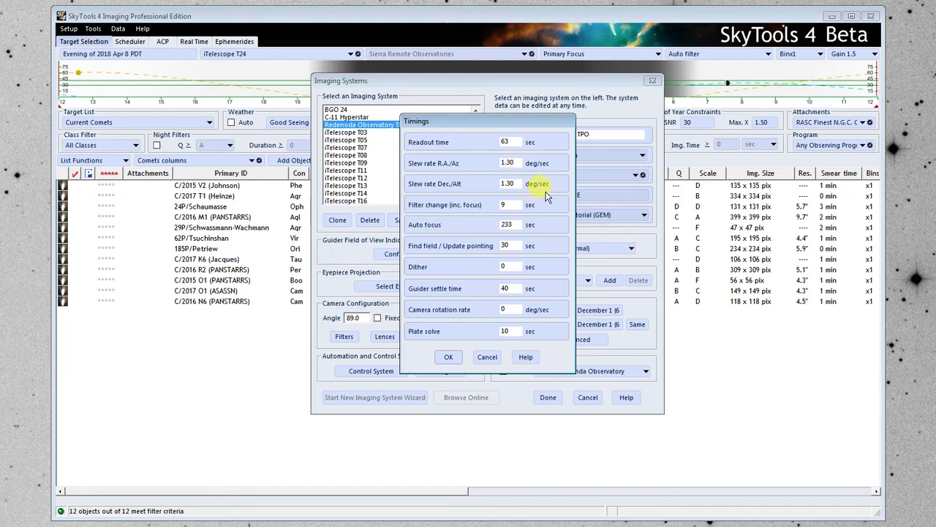
# Set Find field / Update pointing to 300 sec, confirm the timings and finish the imaging system setup.
pyautogui.click(516, 246)
pyautogui.write('0')
pyautogui.click(450, 357)
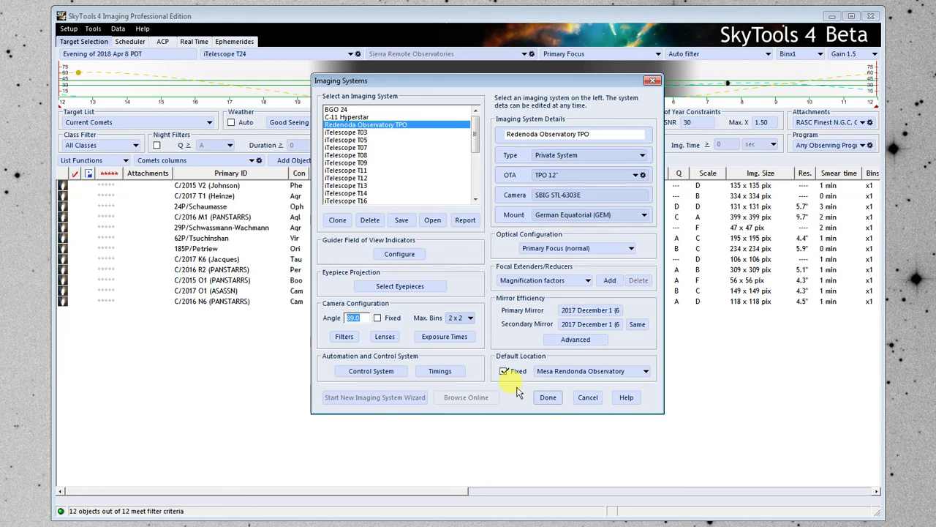
pyautogui.click(548, 397)
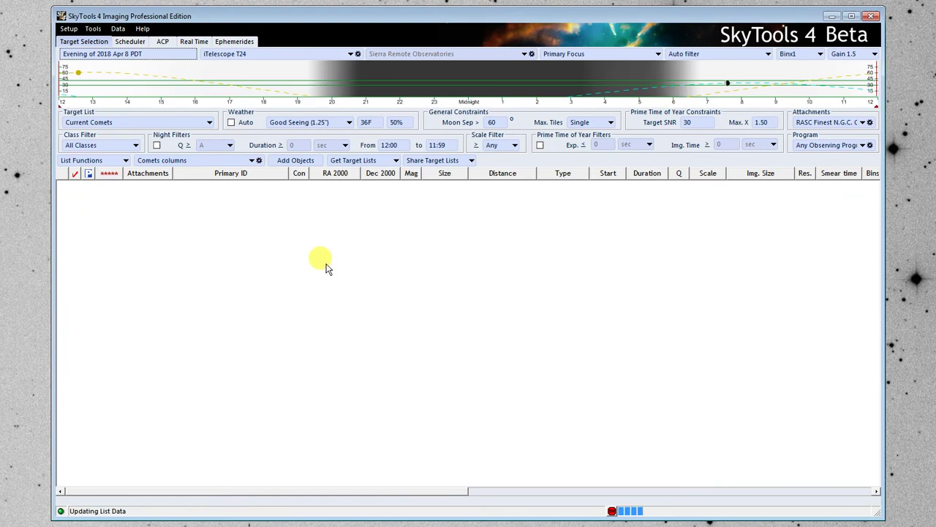
# Choose Redenoda Observatory TPO as the imaging system in the toolbar.
pyautogui.click(257, 54)
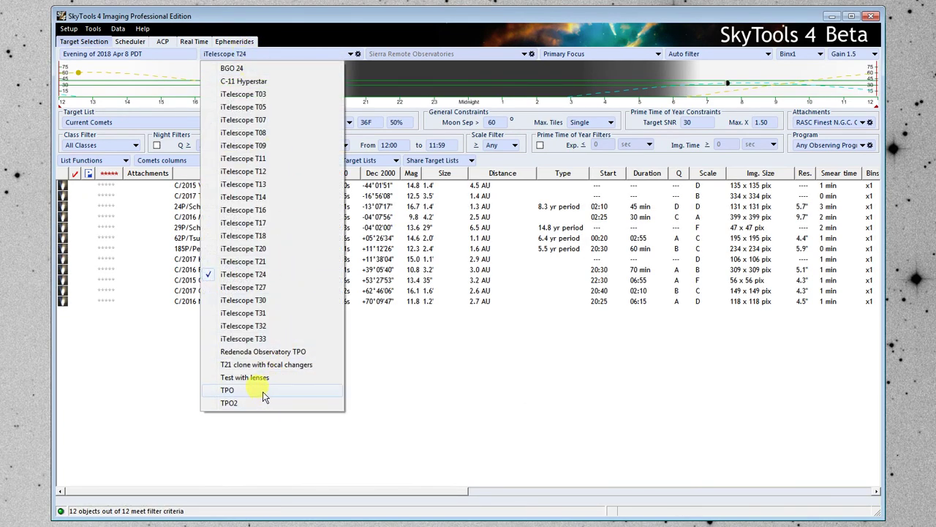
pyautogui.click(268, 353)
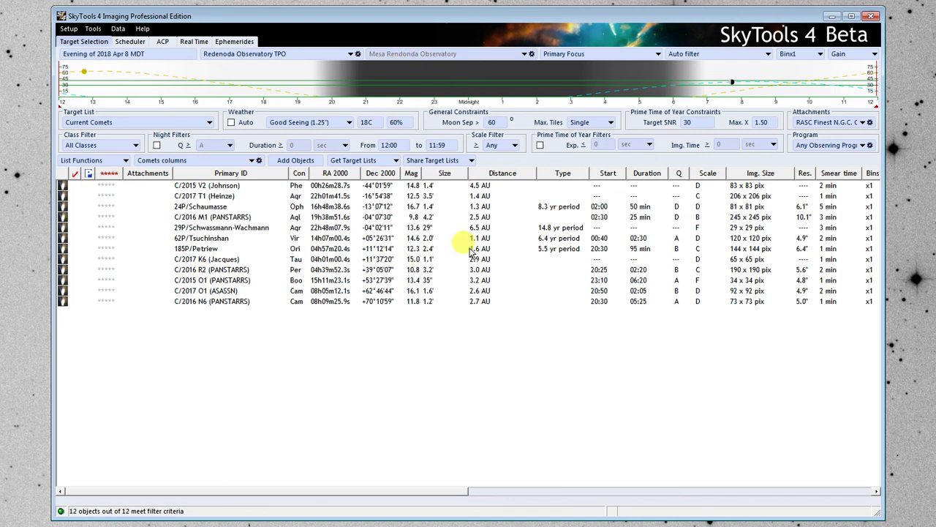
pyautogui.click(597, 56)
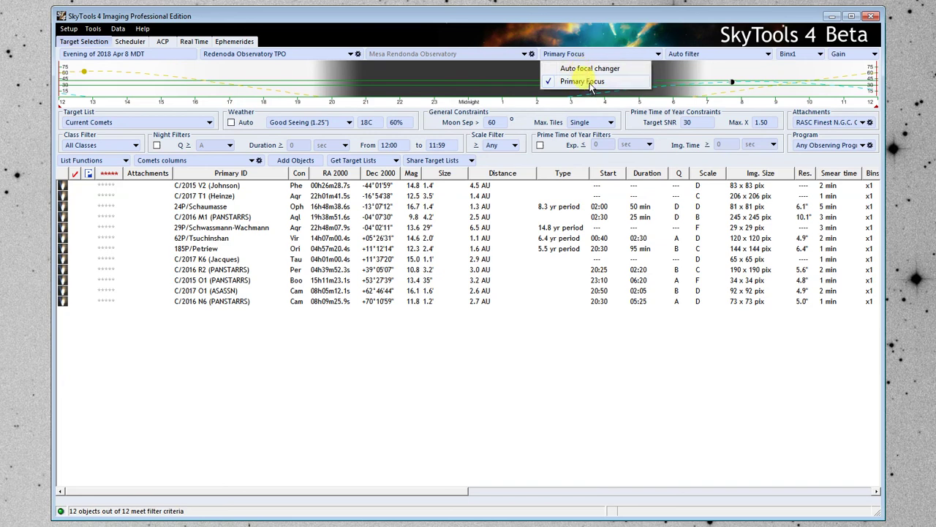
# Keep Primary Focus and Auto filter, and change binning from Binx1 to Auto.
pyautogui.click(590, 83)
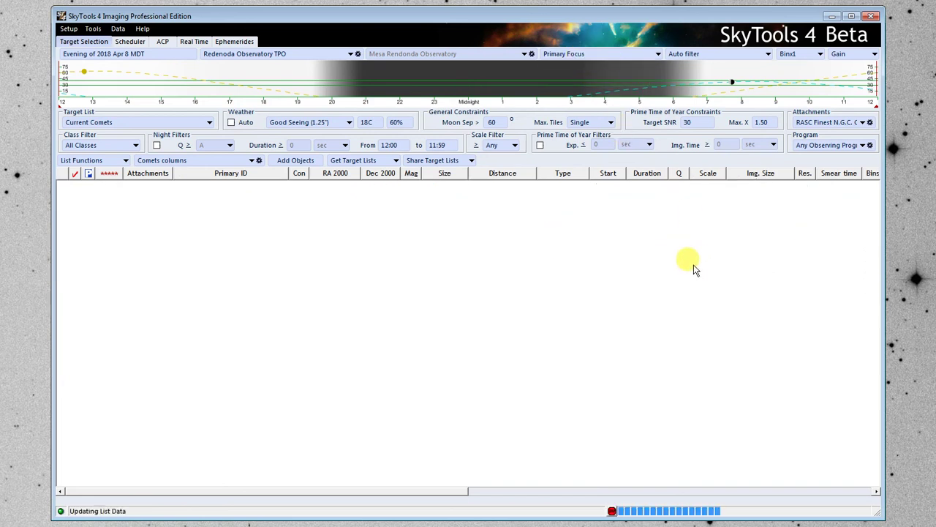
pyautogui.click(699, 54)
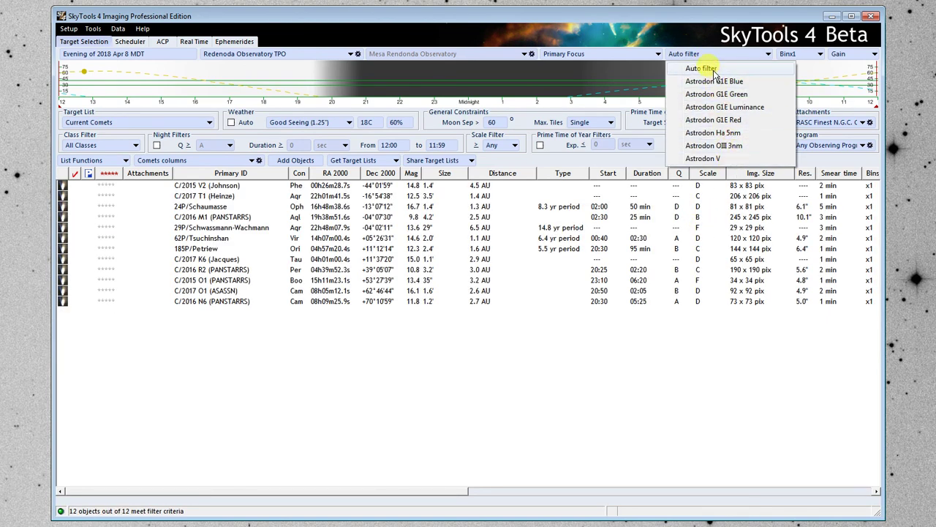
pyautogui.click(714, 70)
pyautogui.click(804, 54)
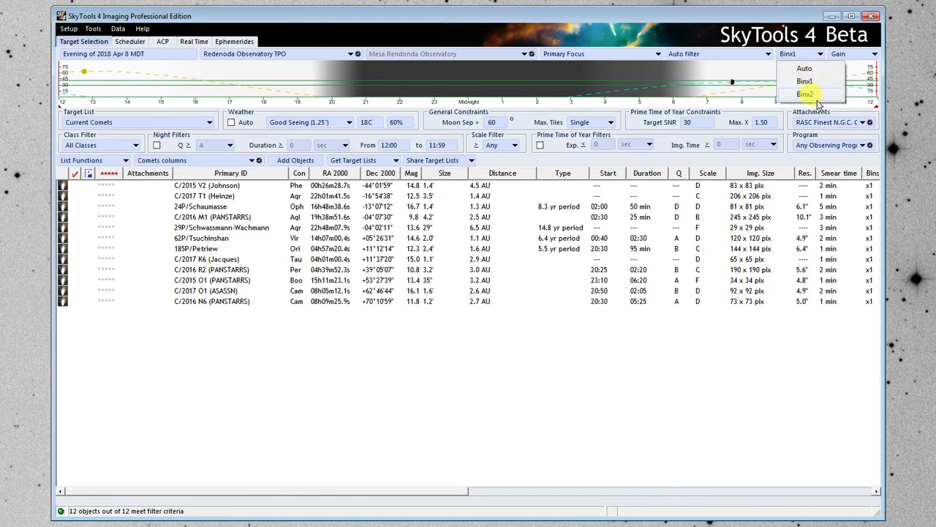
pyautogui.click(804, 69)
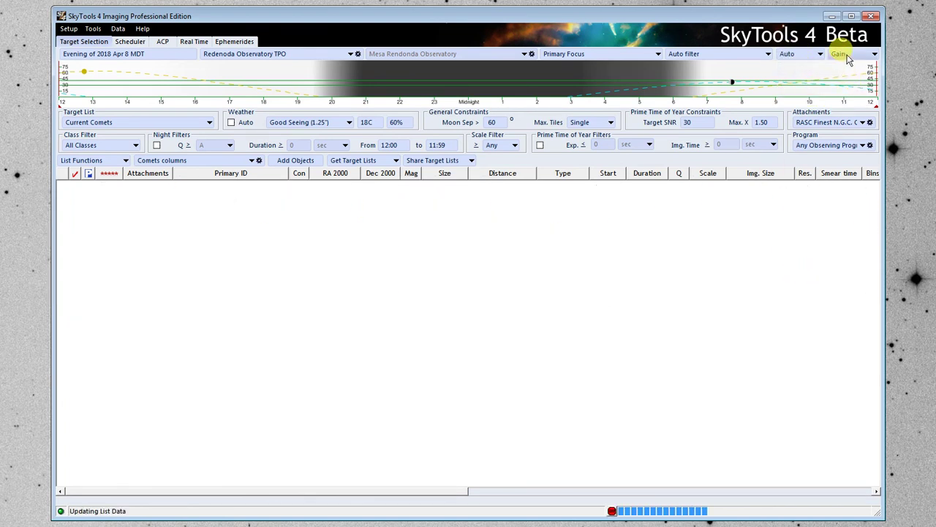